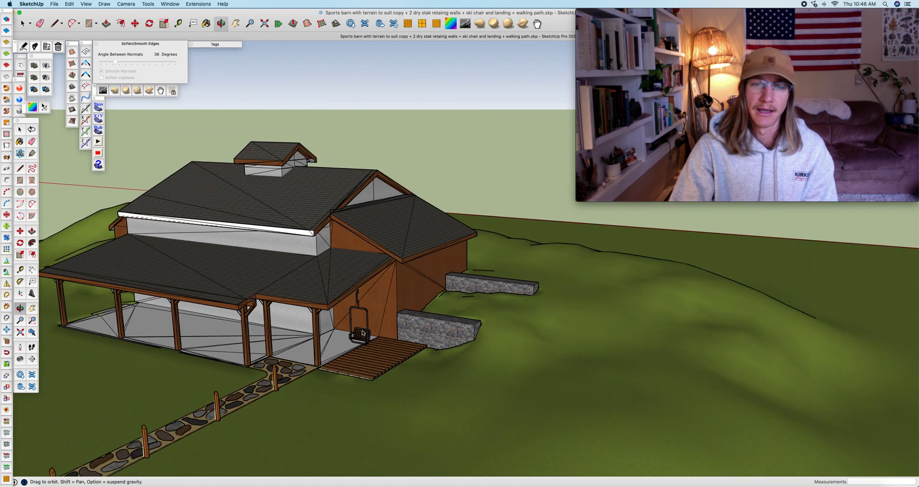
Step: Detach the Tags panel from its current place and expand it to show the tag list
{"action": "left_click_drag", "start_coordinate": [334, 361], "coordinate": [288, 348]}
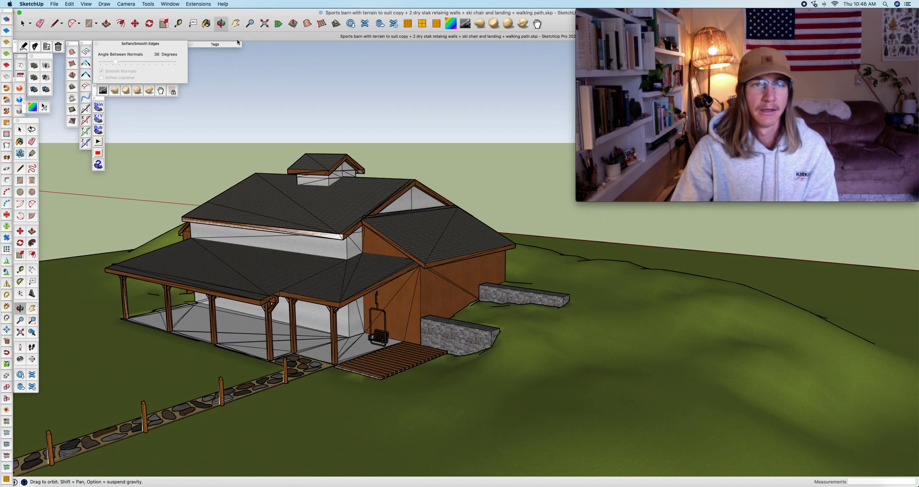
{"action": "left_click_drag", "start_coordinate": [231, 47], "coordinate": [246, 56]}
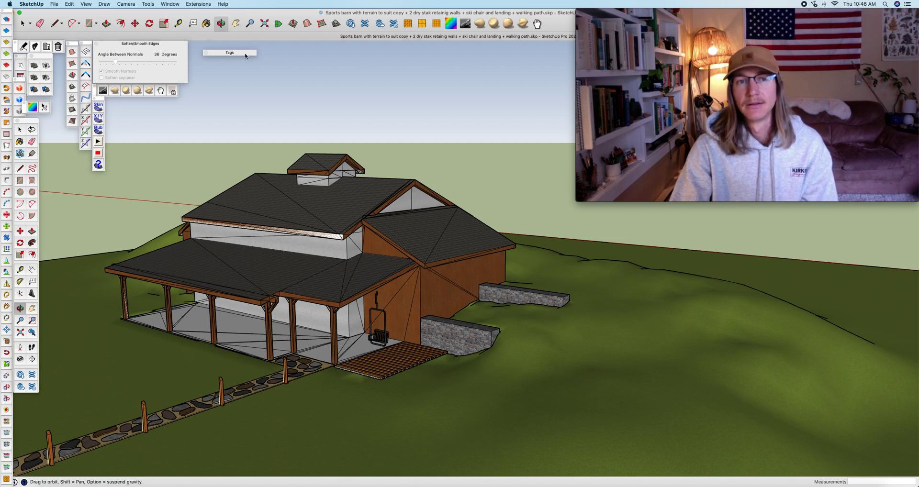
{"action": "double_click", "coordinate": [245, 53]}
{"action": "left_click_drag", "start_coordinate": [234, 57], "coordinate": [229, 54]}
{"action": "mouse_move", "coordinate": [293, 50]}
{"action": "left_mouse_down"}
{"action": "mouse_move", "coordinate": [318, 55]}
{"action": "mouse_move", "coordinate": [290, 48]}
{"action": "left_mouse_up"}
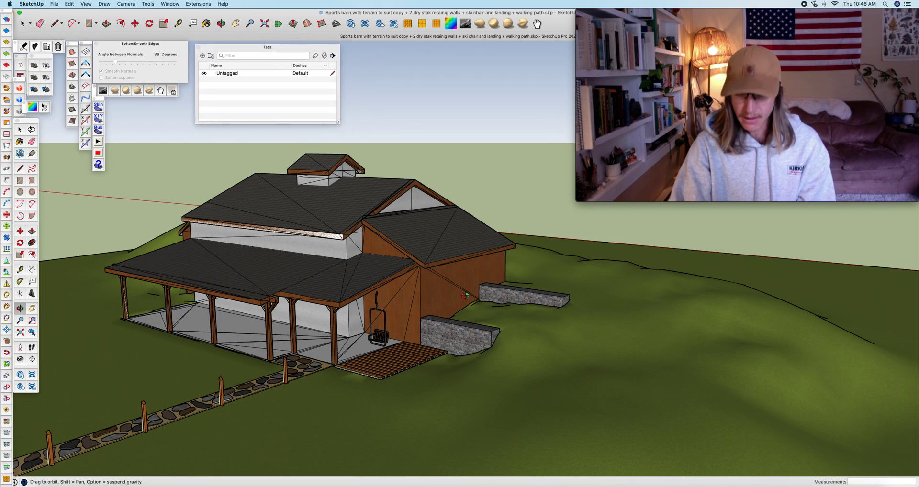
Step: Examine the barn's porch, hanging ski chair and stone retaining walls from several angles and distances
{"action": "left_click_drag", "start_coordinate": [493, 301], "coordinate": [586, 305]}
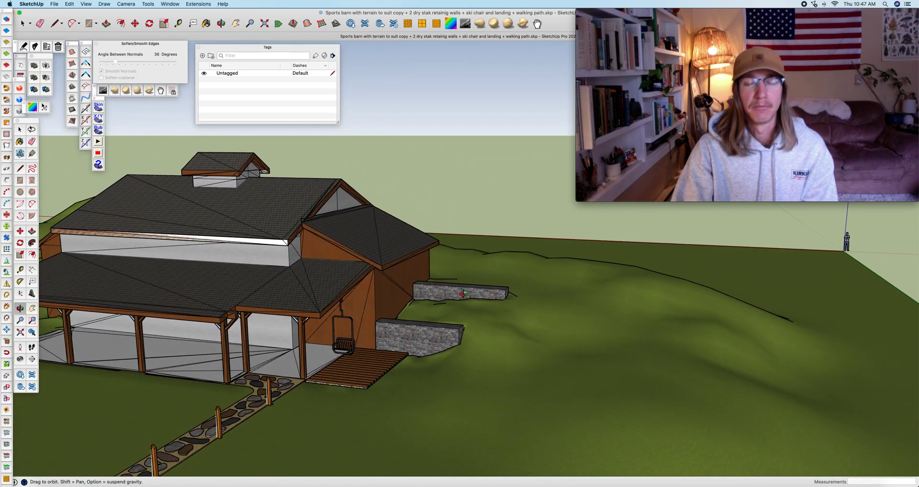
{"action": "left_click_drag", "start_coordinate": [483, 300], "coordinate": [340, 303]}
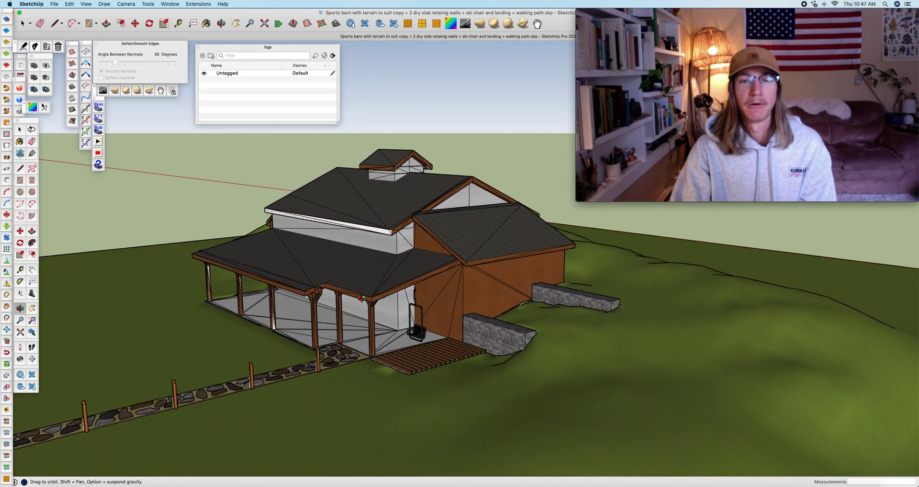
{"action": "scroll", "coordinate": [365, 297], "scroll_direction": "up", "scroll_amount": 5}
{"action": "scroll", "coordinate": [365, 297], "scroll_direction": "down", "scroll_amount": 8}
{"action": "scroll", "coordinate": [366, 297], "scroll_direction": "up", "scroll_amount": 4}
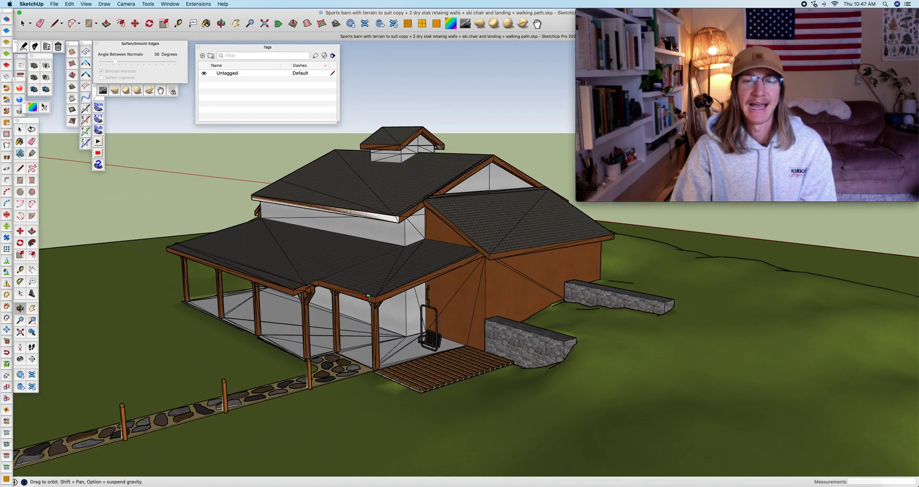
{"action": "scroll", "coordinate": [367, 297], "scroll_direction": "up", "scroll_amount": 6}
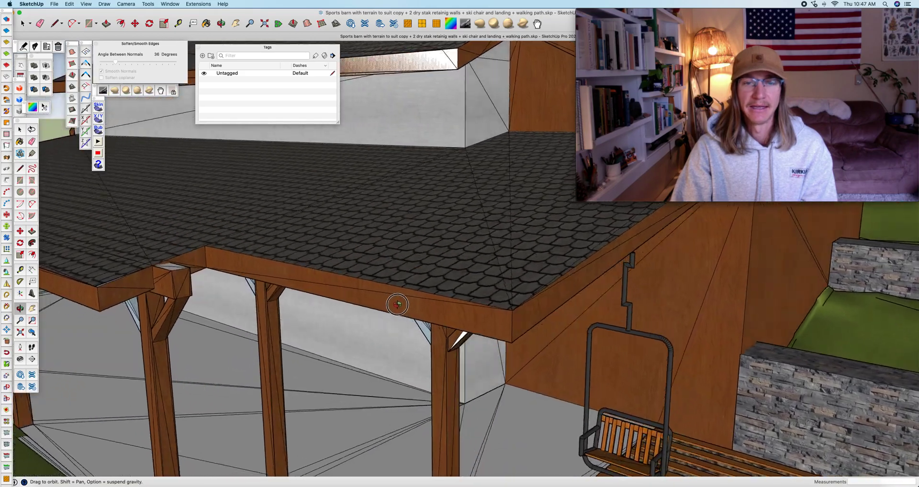
{"action": "scroll", "coordinate": [393, 300], "scroll_direction": "down", "scroll_amount": 8}
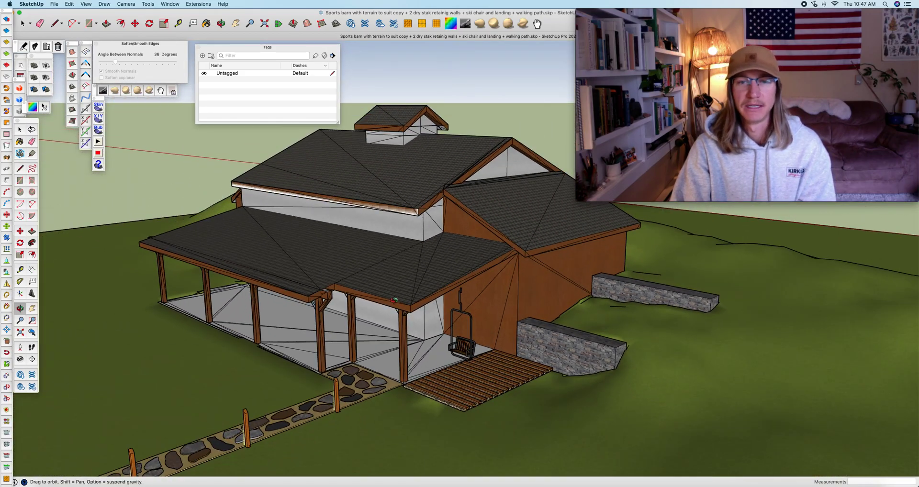
{"action": "left_click_drag", "start_coordinate": [405, 316], "coordinate": [493, 323]}
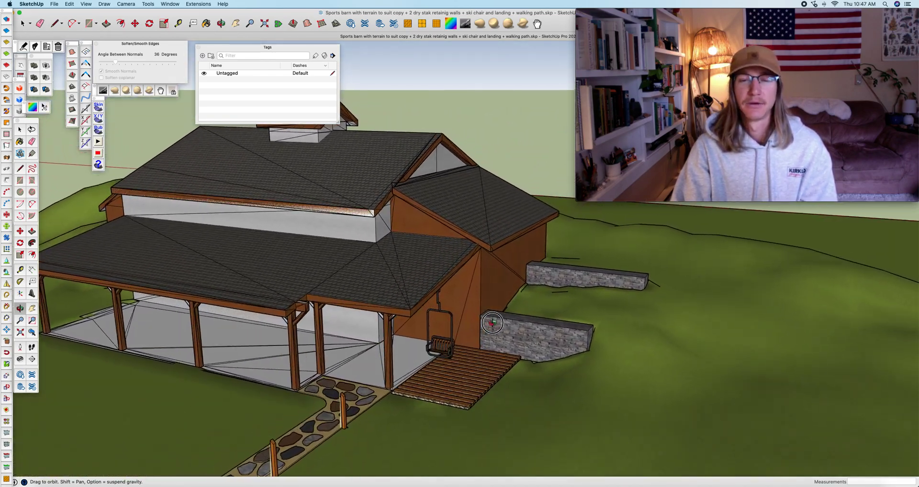
Step: Create a new tag named "Retaining Wallz"
{"action": "scroll", "coordinate": [578, 283], "scroll_direction": "up", "scroll_amount": 6}
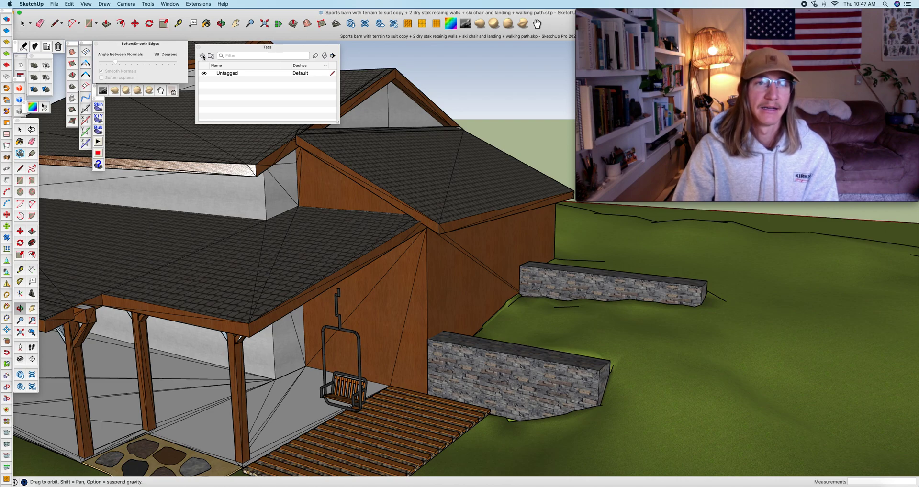
{"action": "left_click", "coordinate": [203, 56]}
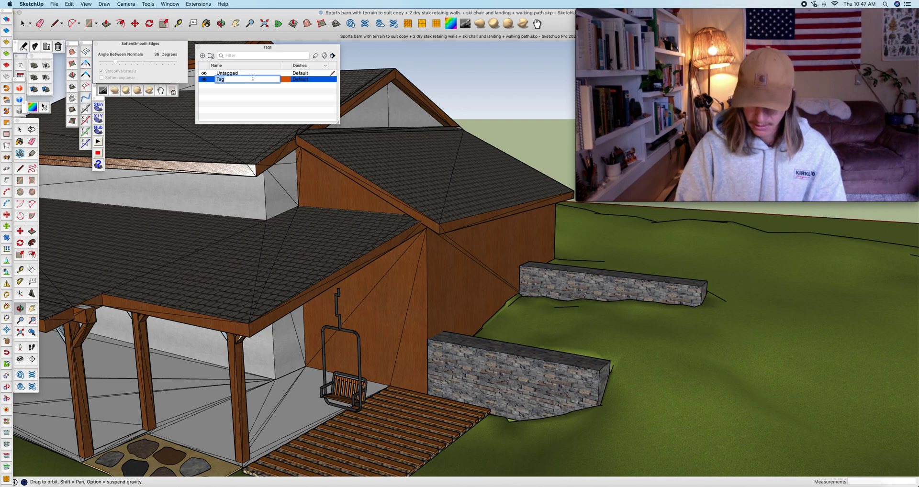
{"action": "type", "text": "Ret"}
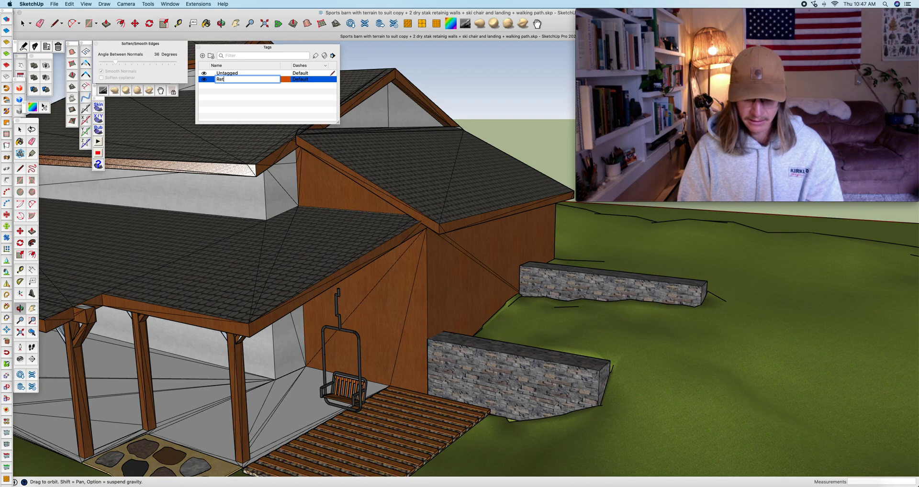
{"action": "type", "text": "aining Wallz"}
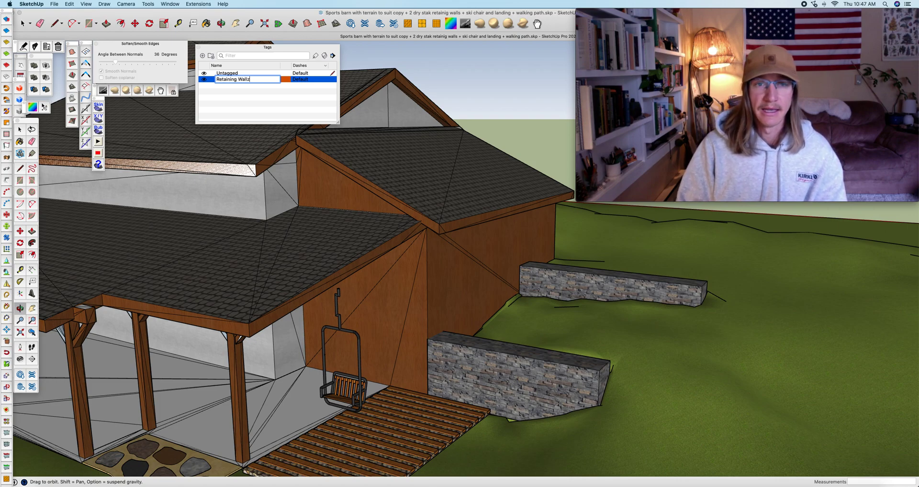
{"action": "key", "text": "Return"}
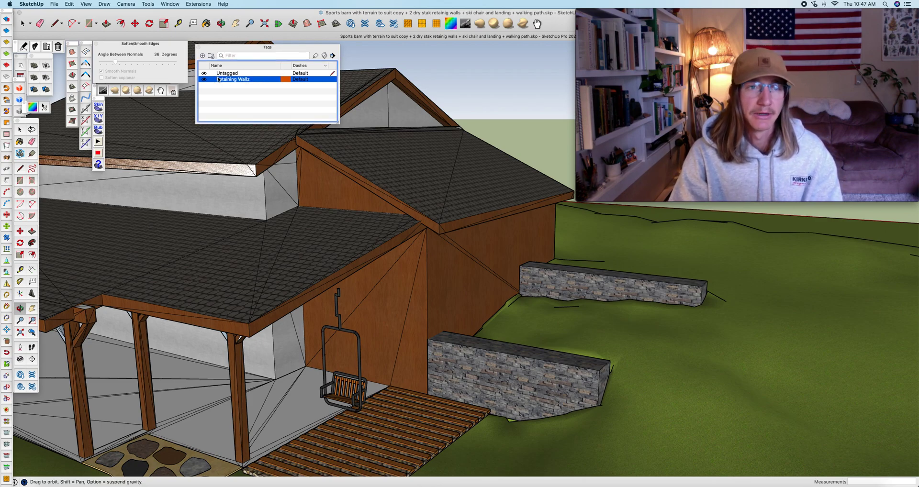
Step: Try to apply the Retaining Wallz tag to the individual faces of the ungrouped retaining wall beside the wooden deck
{"action": "left_click", "coordinate": [315, 56]}
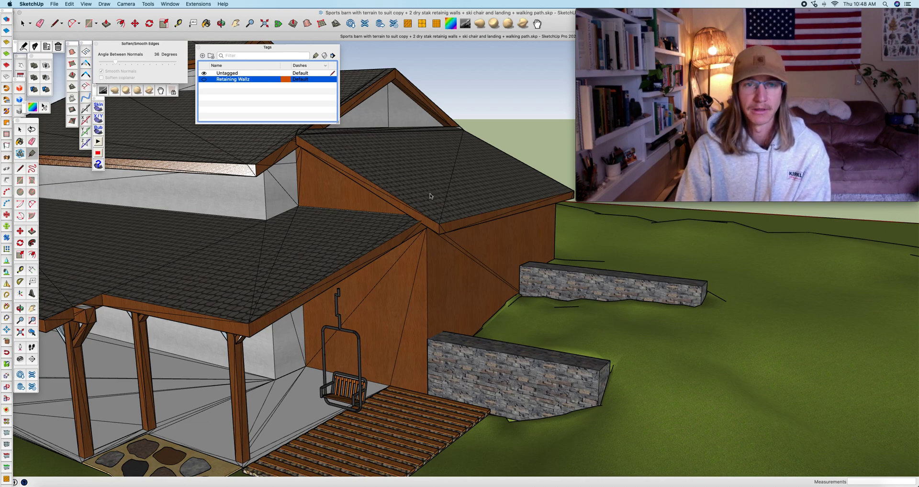
{"action": "left_click", "coordinate": [315, 57]}
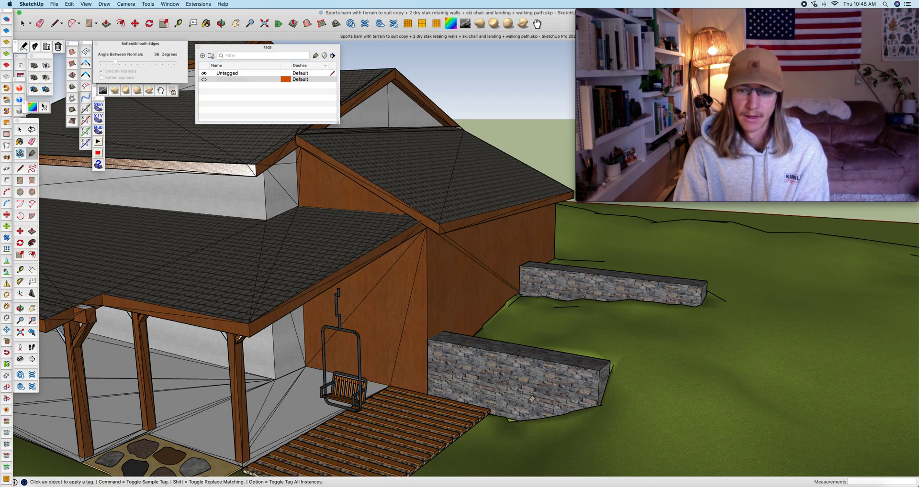
{"action": "left_click", "coordinate": [530, 388]}
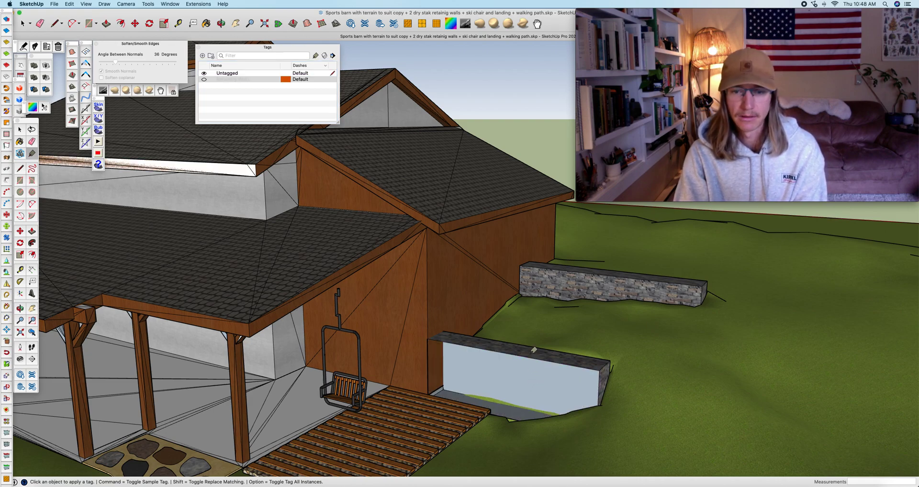
{"action": "left_click", "coordinate": [559, 375]}
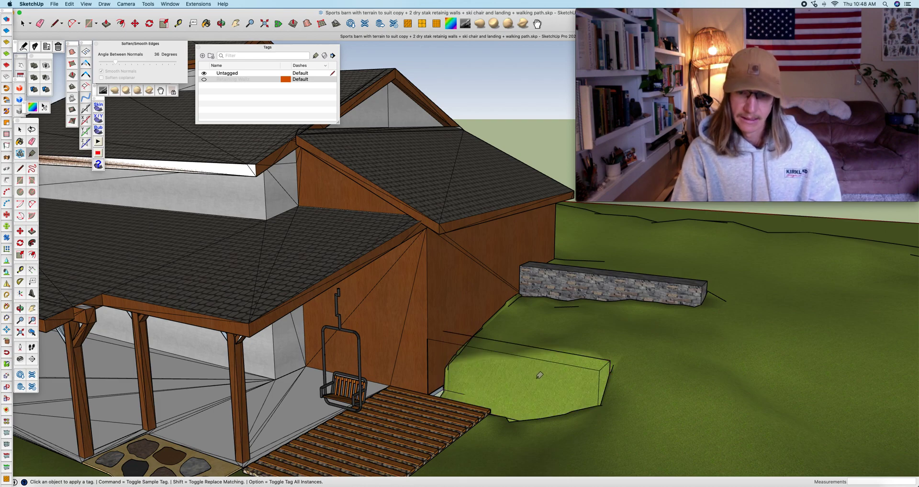
Step: Undo the tag assignments made on the faces of the retaining wall beside the deck
{"action": "key", "text": "super+z"}
{"action": "key", "text": "super+z"}
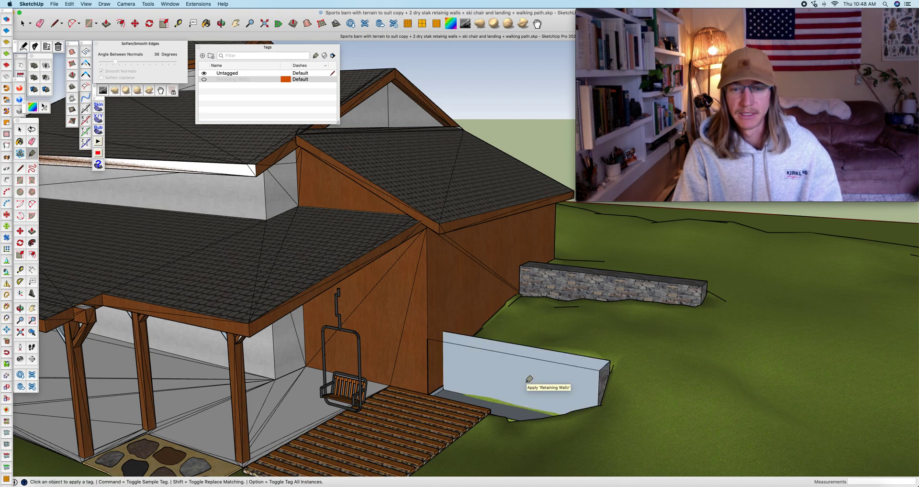
{"action": "key", "text": "super+z"}
{"action": "key", "text": "super+z"}
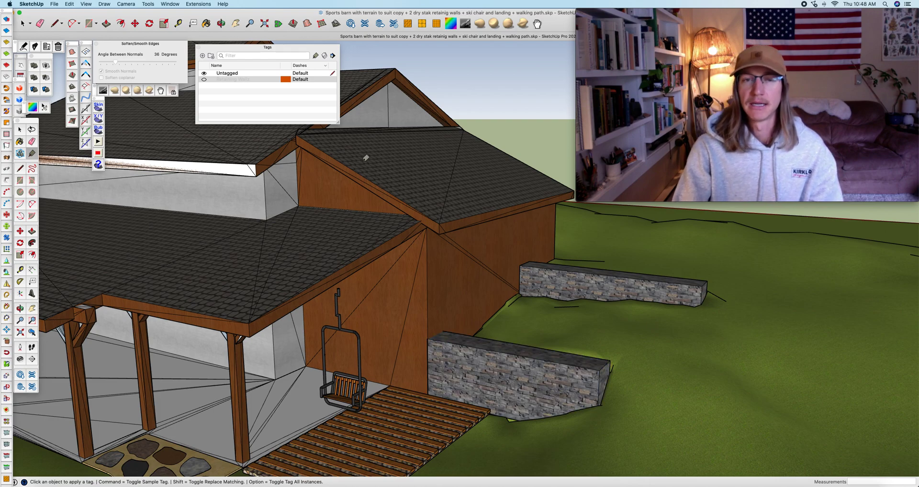
Step: Select the retaining wall beside the wooden deck and make it a group
{"action": "left_click", "coordinate": [19, 131]}
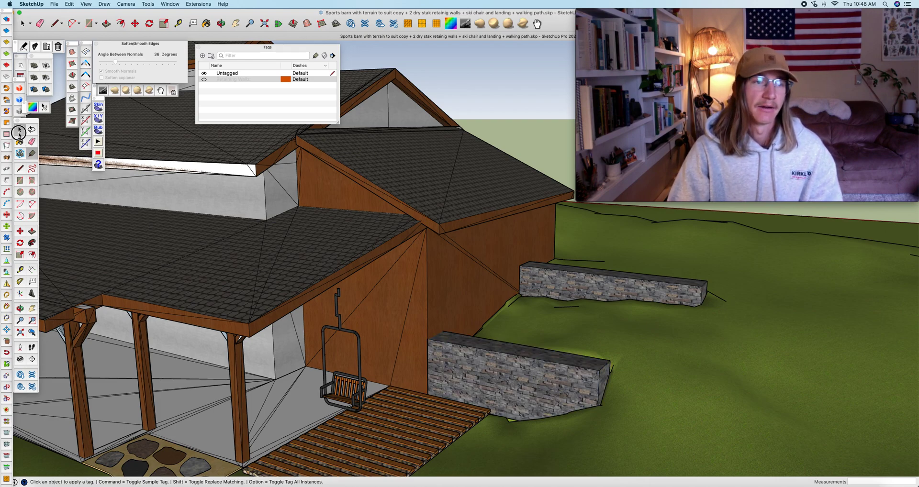
{"action": "left_click", "coordinate": [547, 383]}
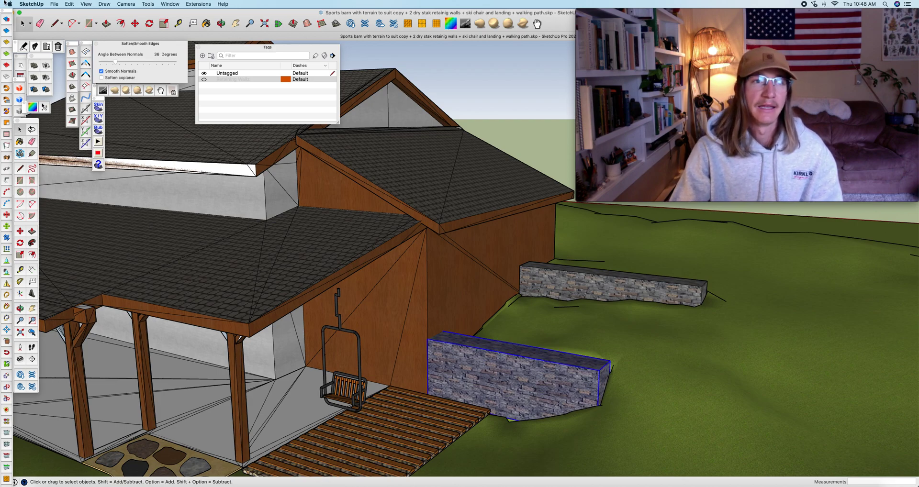
{"action": "left_click", "coordinate": [69, 4]}
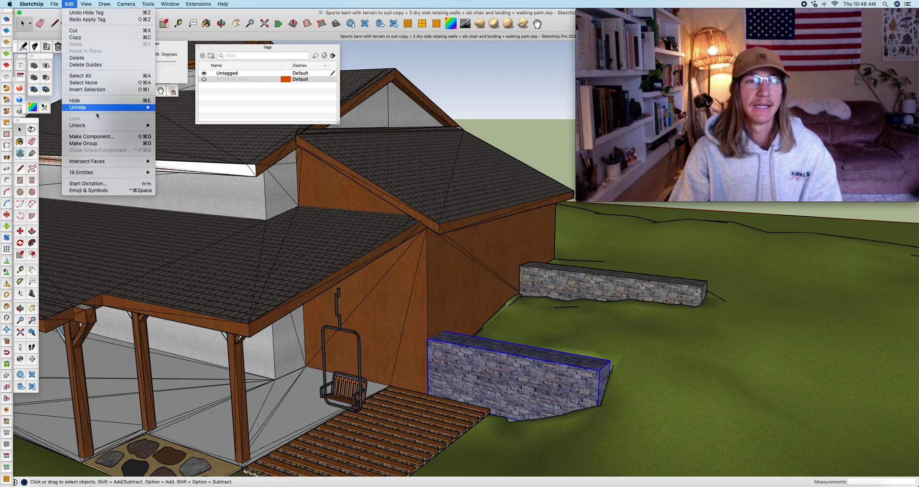
{"action": "left_click", "coordinate": [96, 144]}
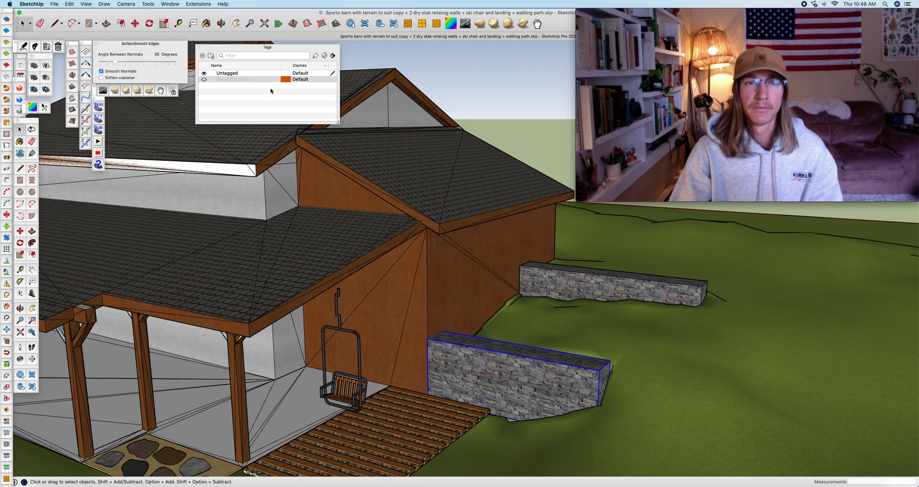
Step: Apply the Retaining Wallz tag to the retaining wall group beside the wooden deck with the Tag tool
{"action": "left_click", "coordinate": [254, 80]}
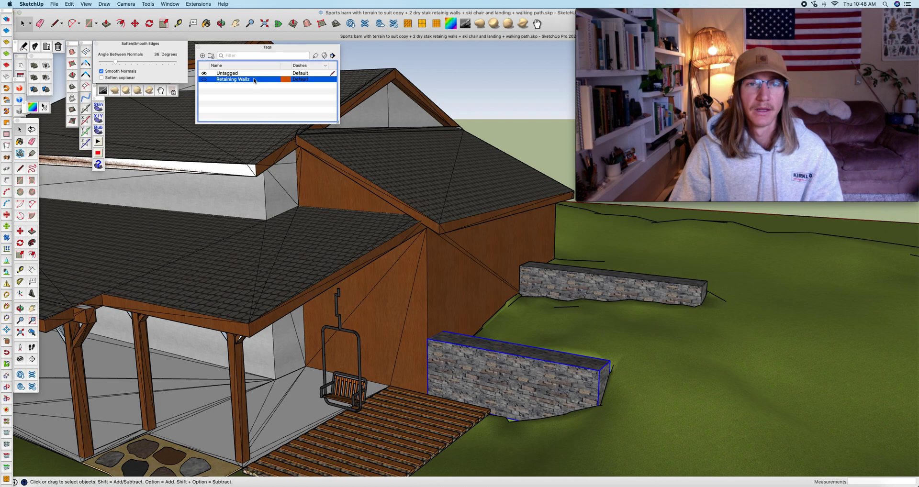
{"action": "left_click", "coordinate": [316, 57]}
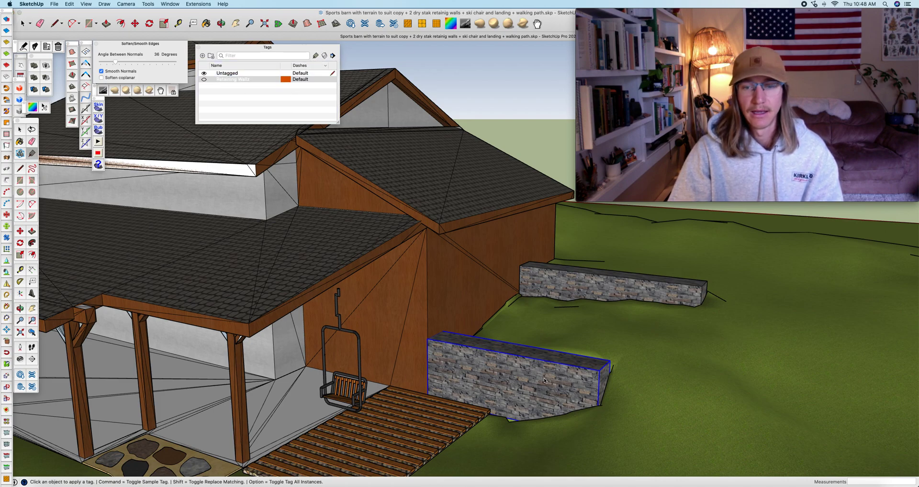
{"action": "key", "text": "space"}
{"action": "left_click", "coordinate": [527, 132]}
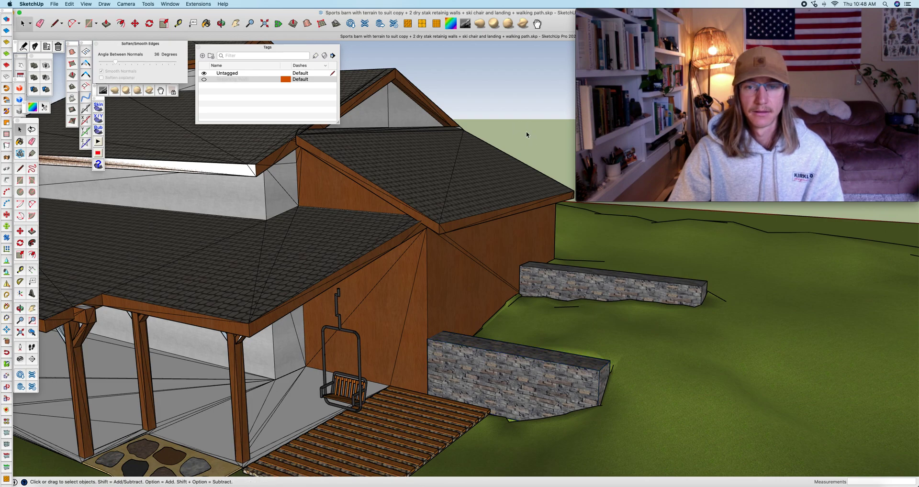
{"action": "left_click", "coordinate": [316, 55]}
{"action": "left_click", "coordinate": [546, 380]}
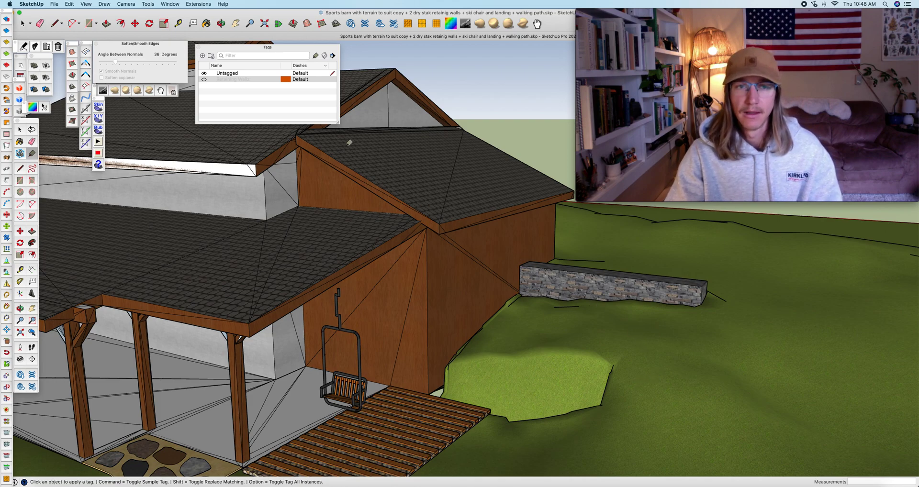
Step: Select the farther stone retaining wall, make it a group and clear the selection
{"action": "key", "text": "space"}
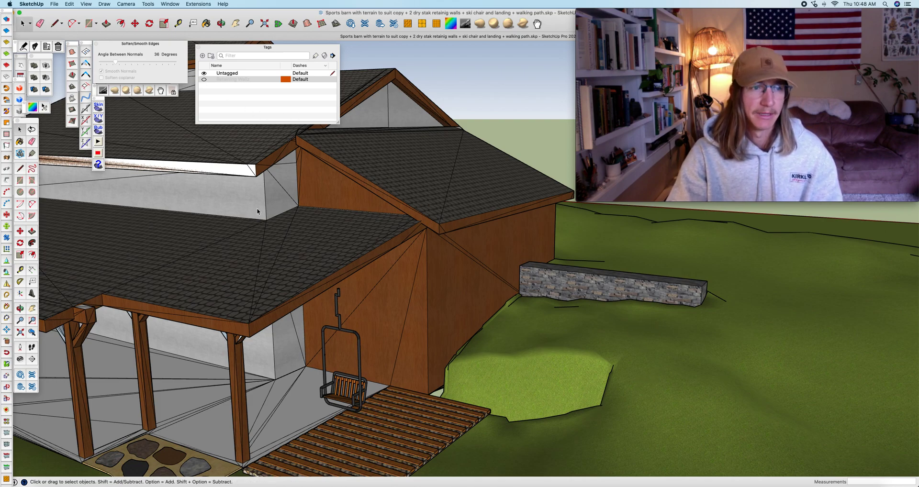
{"action": "left_click", "coordinate": [596, 286]}
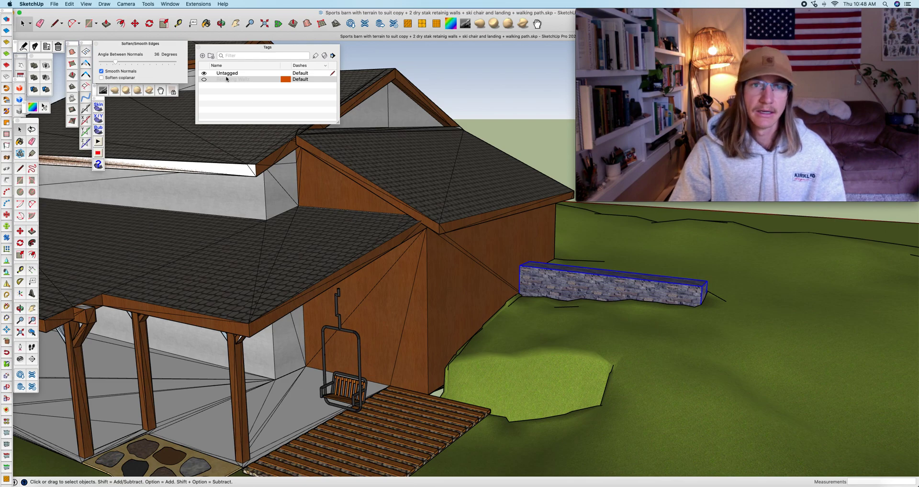
{"action": "left_click", "coordinate": [56, 5]}
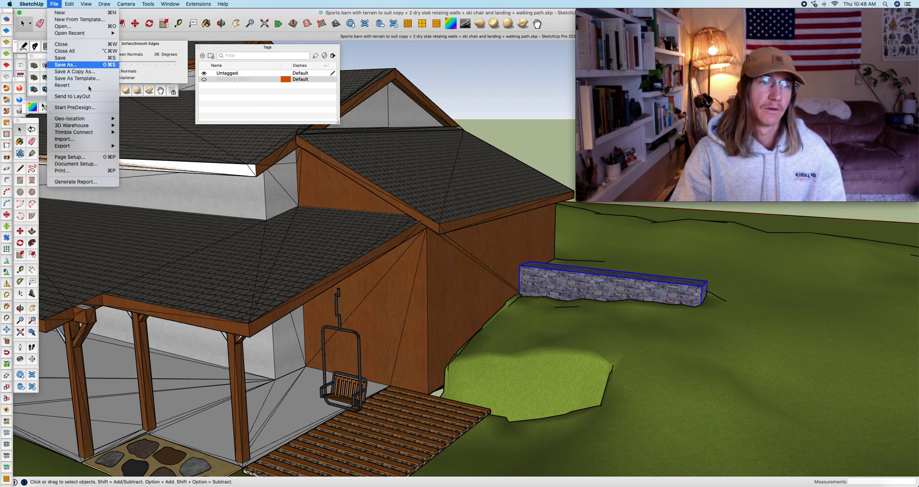
{"action": "mouse_move", "coordinate": [70, 3]}
{"action": "left_click", "coordinate": [99, 143]}
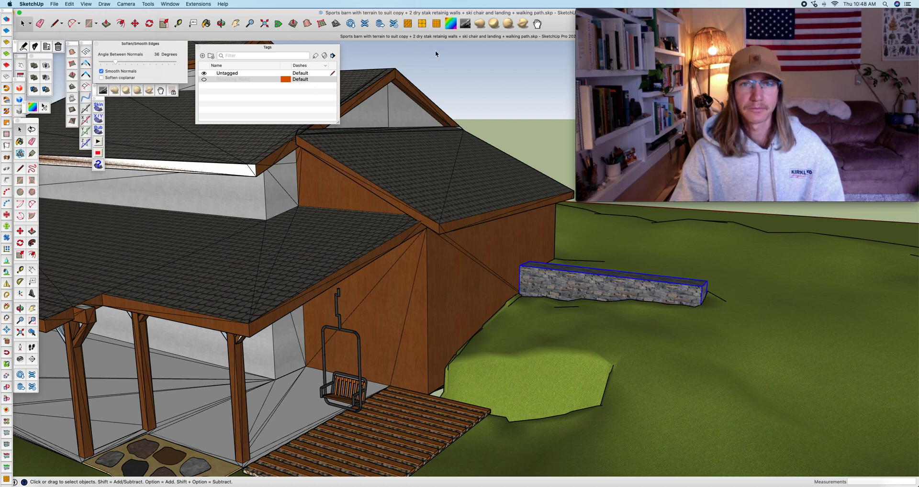
{"action": "left_click", "coordinate": [495, 104]}
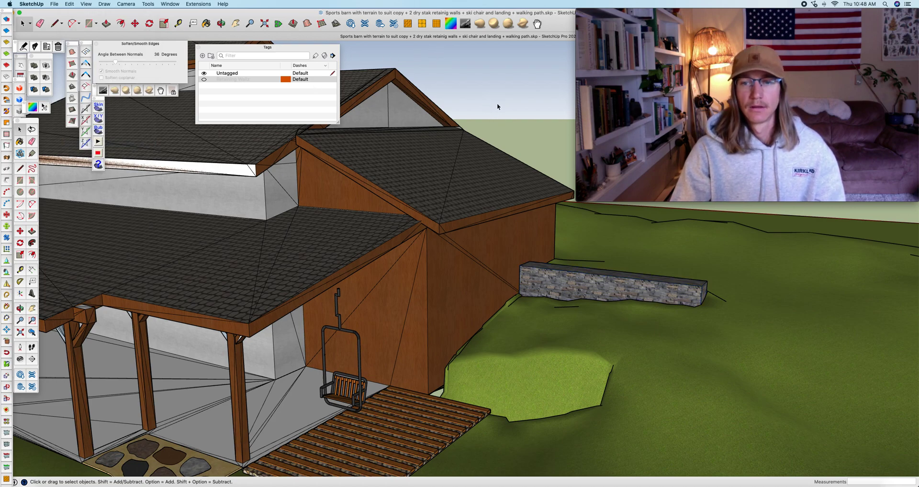
{"action": "left_click", "coordinate": [312, 80]}
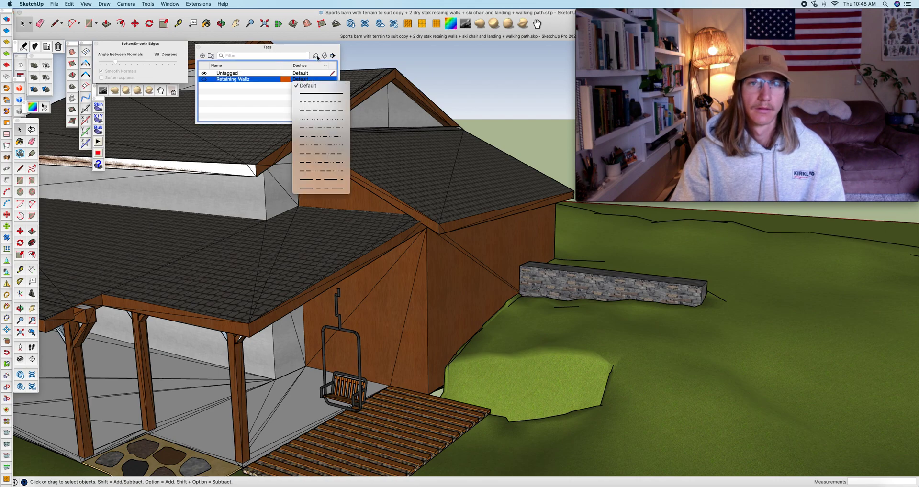
{"action": "left_click", "coordinate": [588, 287]}
{"action": "left_click", "coordinate": [589, 289]}
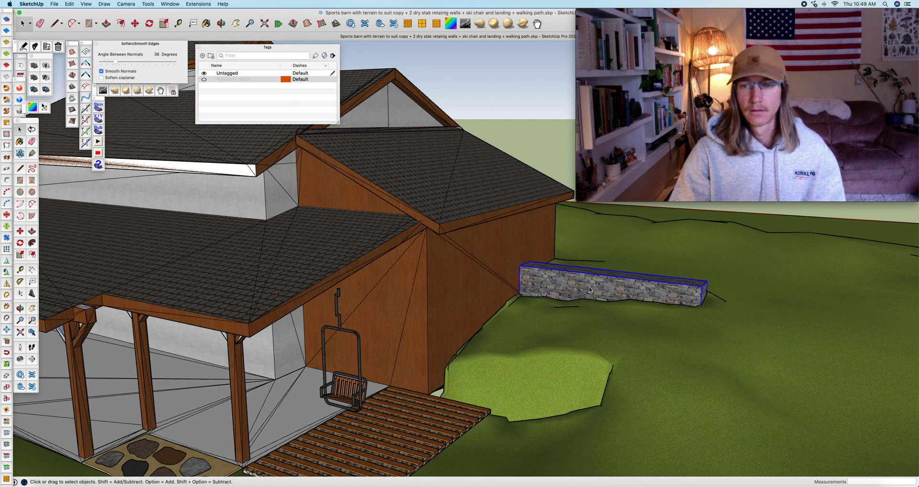
{"action": "left_click", "coordinate": [524, 129]}
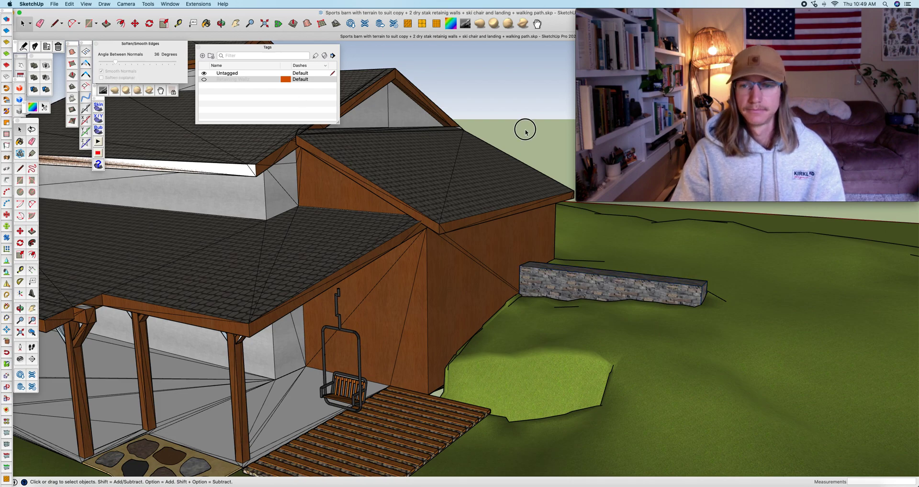
Step: Apply the Retaining Wallz tag to the farther stone retaining wall group with the Tag tool
{"action": "left_click", "coordinate": [261, 80]}
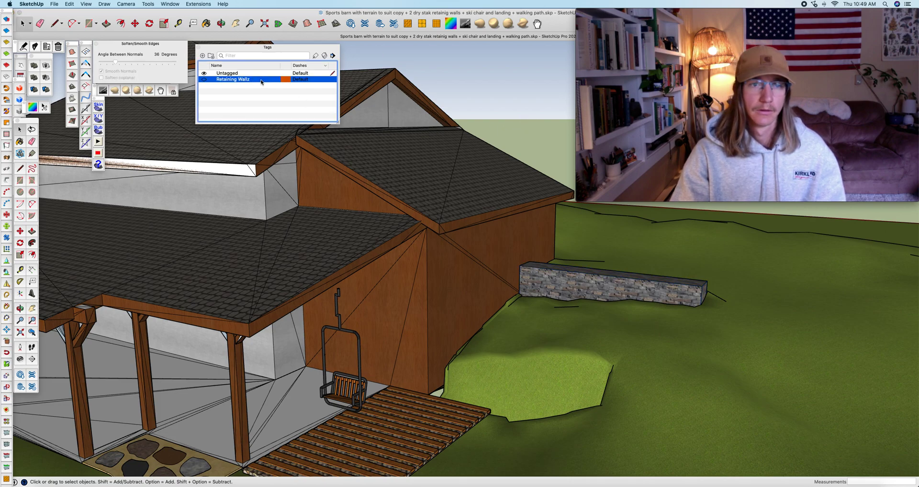
{"action": "left_click", "coordinate": [315, 57]}
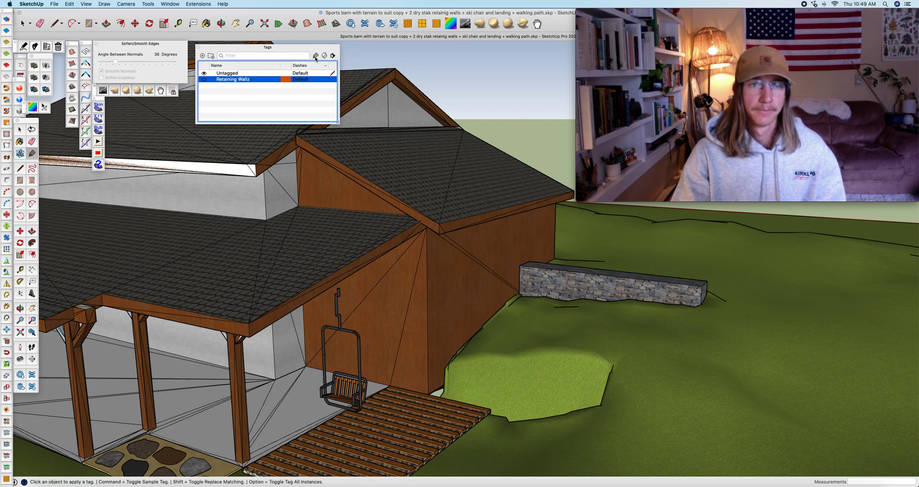
{"action": "left_click", "coordinate": [588, 285]}
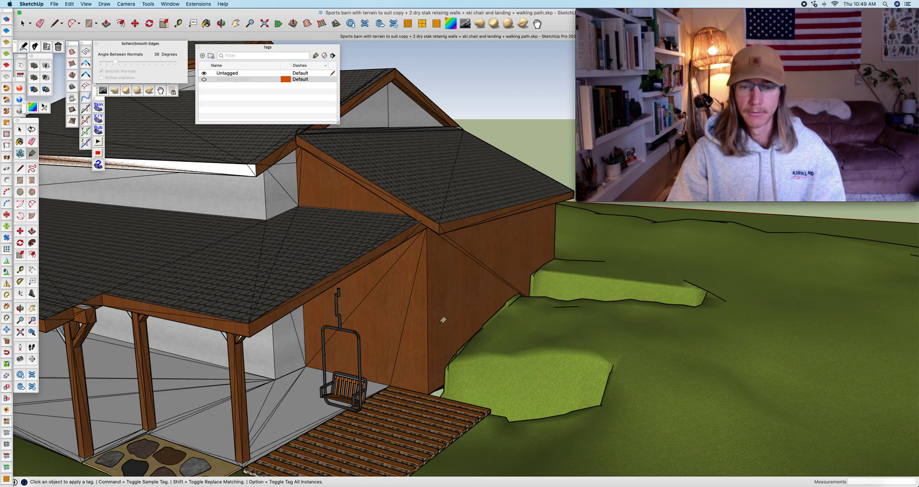
Step: Toggle the Retaining Wallz tag's visibility on and off to check both stone walls, ending with the tag hidden
{"action": "scroll", "coordinate": [522, 283], "scroll_direction": "down", "scroll_amount": 5}
{"action": "scroll", "coordinate": [383, 399], "scroll_direction": "up", "scroll_amount": 5}
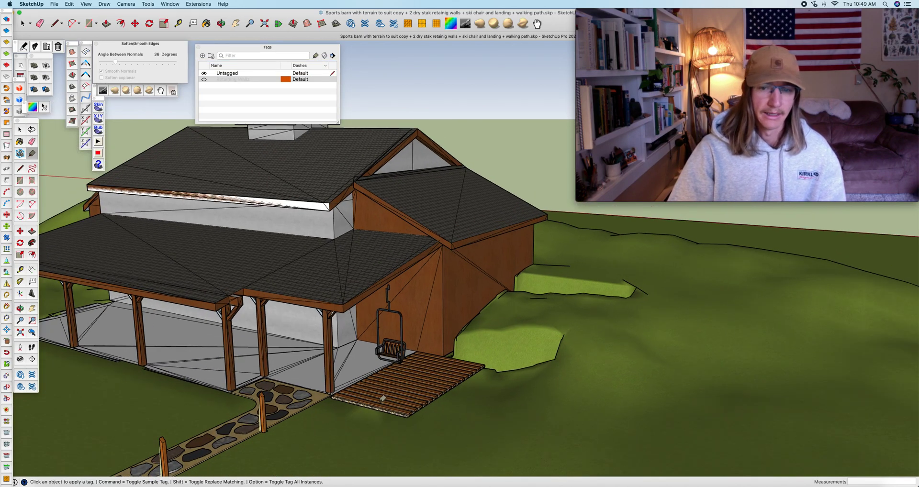
{"action": "left_click", "coordinate": [204, 80]}
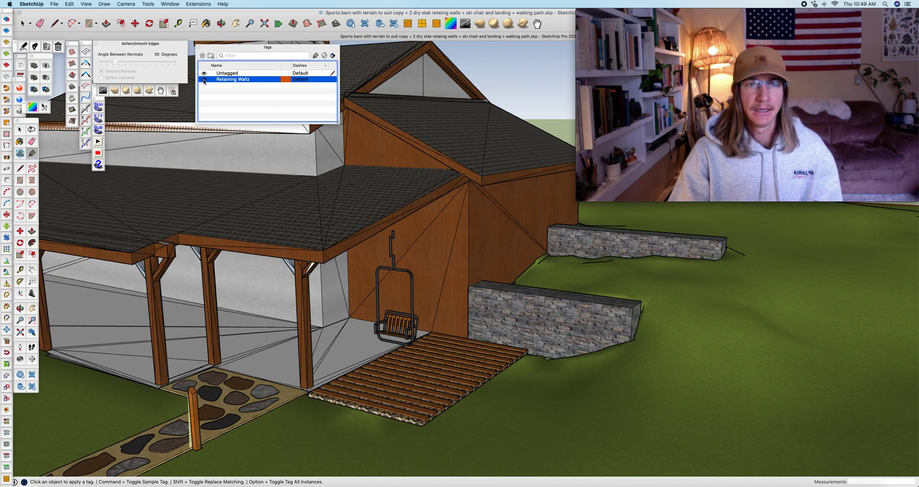
{"action": "left_click", "coordinate": [204, 80]}
{"action": "left_click", "coordinate": [204, 80]}
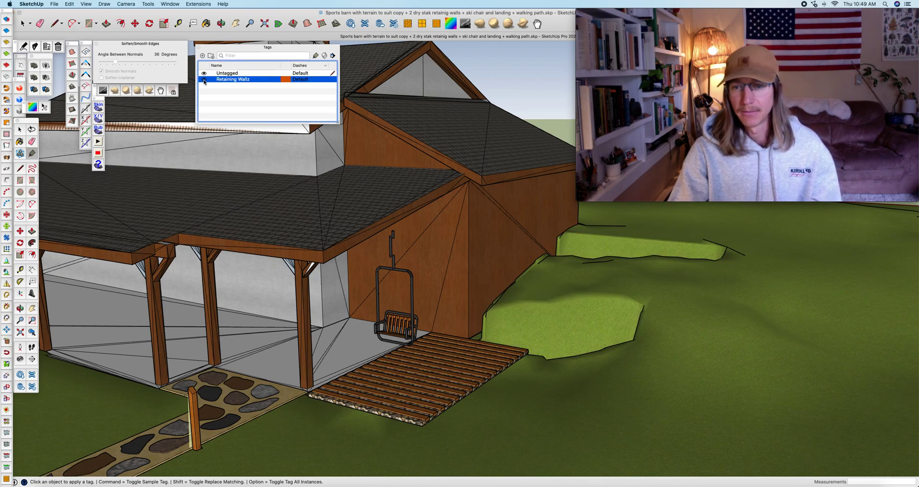
{"action": "left_click", "coordinate": [204, 80]}
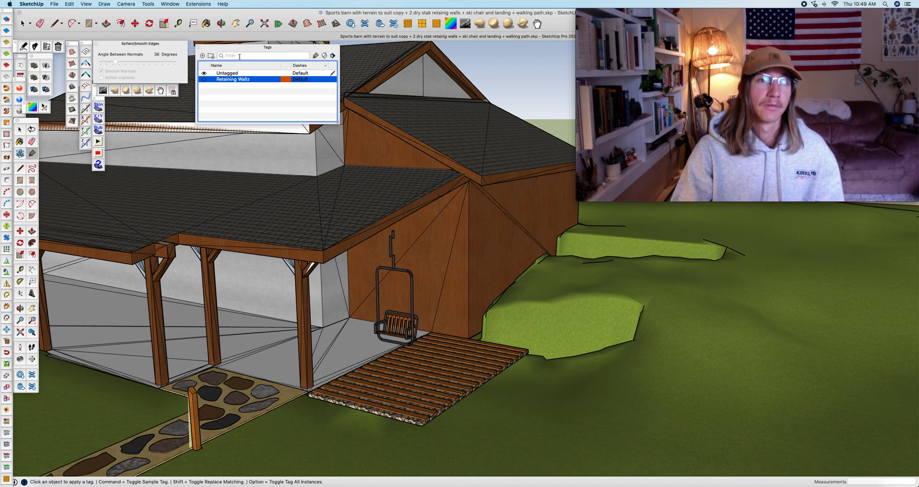
Step: Assign the barn building to a new tag named House with the Tag tool and hide that tag
{"action": "left_click", "coordinate": [202, 56]}
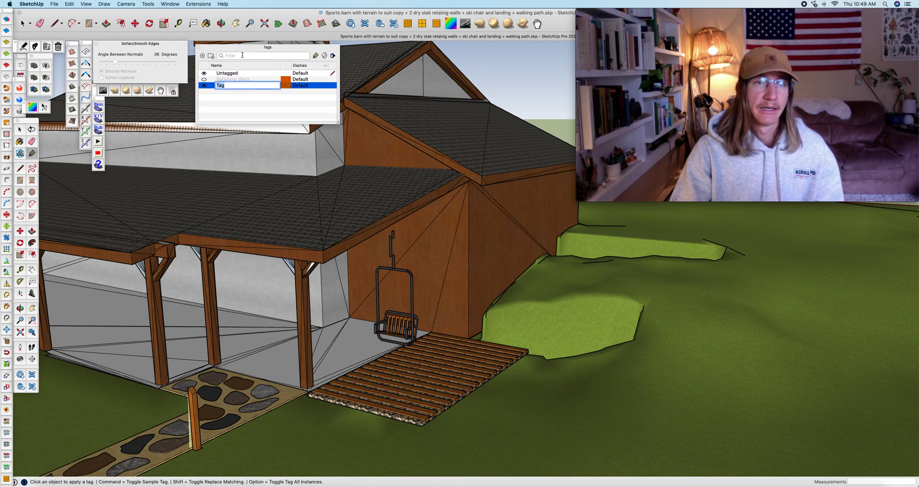
{"action": "type", "text": "House"}
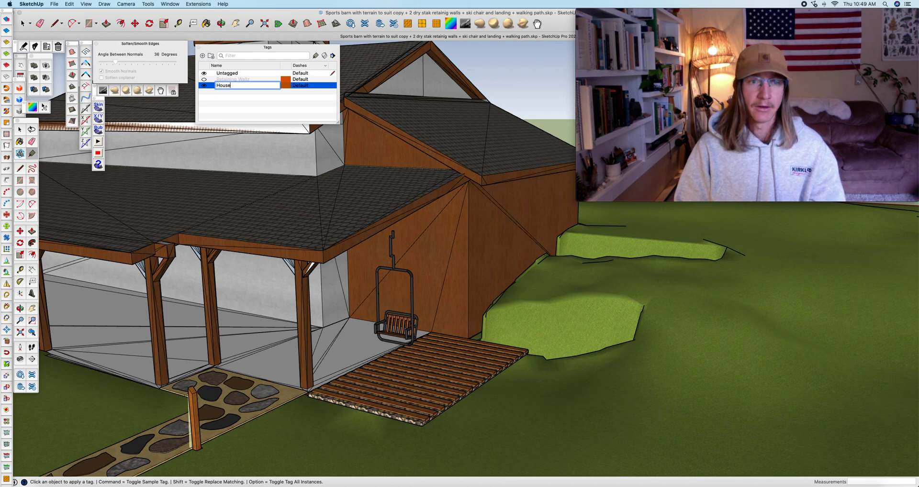
{"action": "key", "text": "Return"}
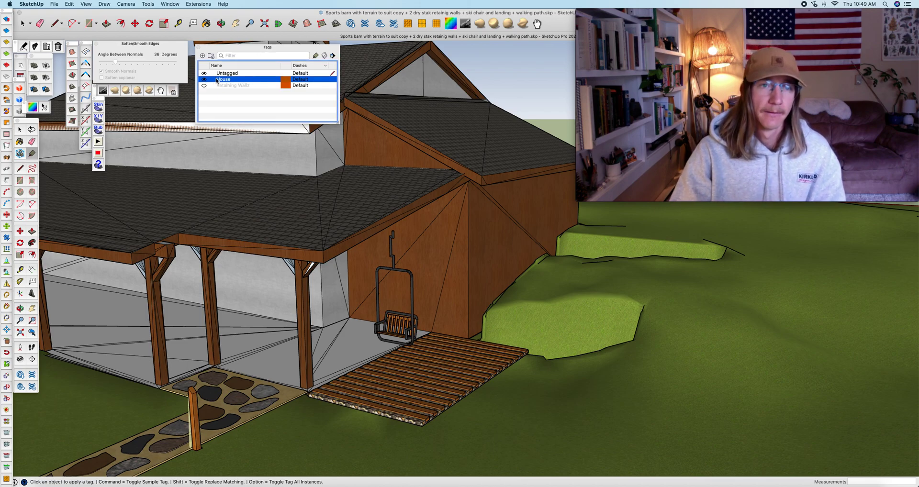
{"action": "left_click", "coordinate": [314, 58]}
{"action": "left_click", "coordinate": [379, 144]}
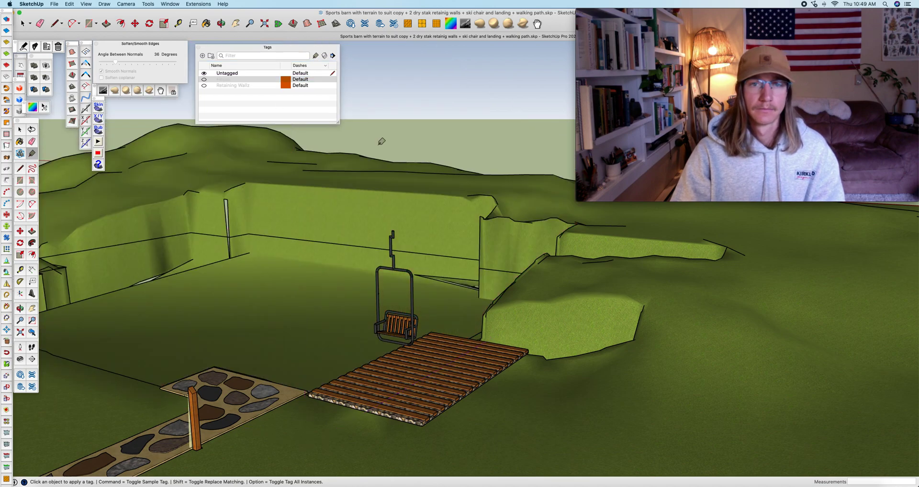
Step: Assign the hanging ski chair to a new tag named Ski Chair + Landing Pad and hide that tag
{"action": "left_click", "coordinate": [203, 56]}
{"action": "type", "text": "Ski Chair + Landing Pad"}
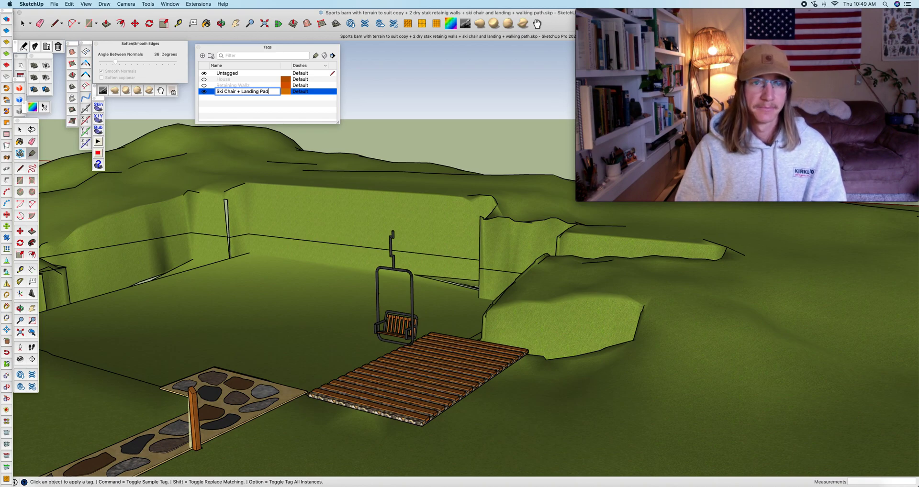
{"action": "key", "text": "Return"}
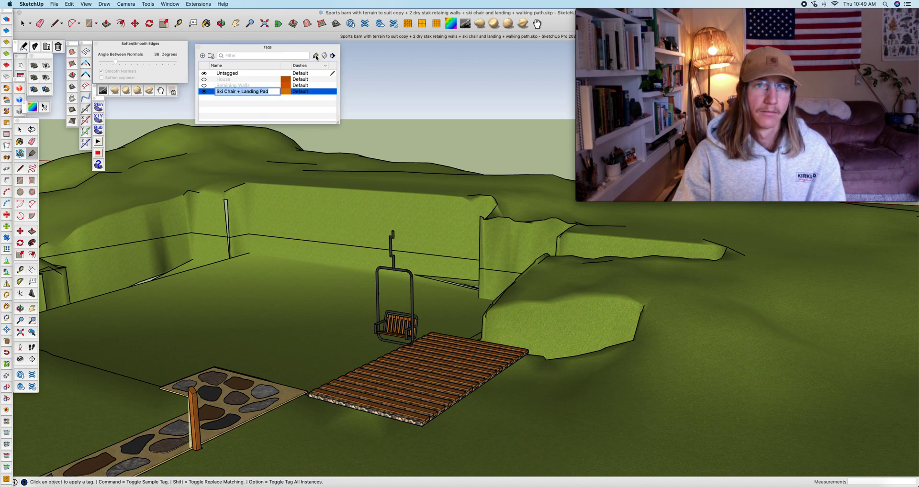
{"action": "left_click", "coordinate": [397, 322]}
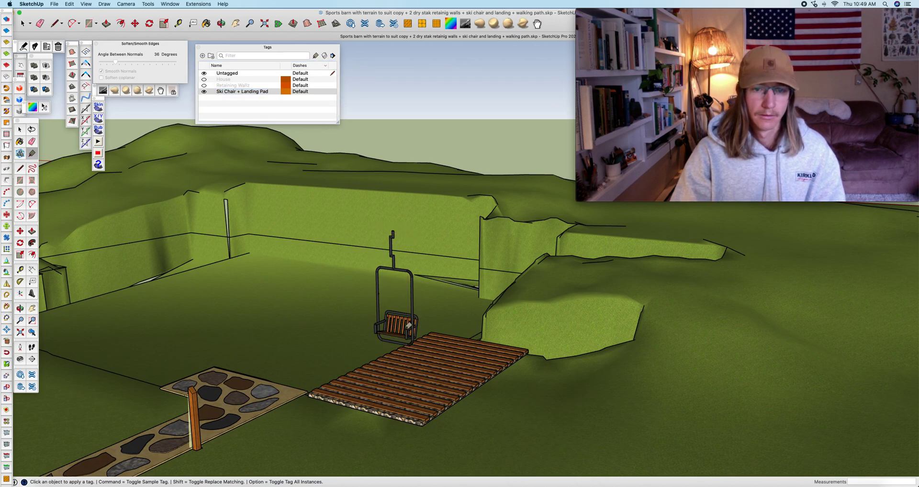
{"action": "left_click", "coordinate": [204, 92]}
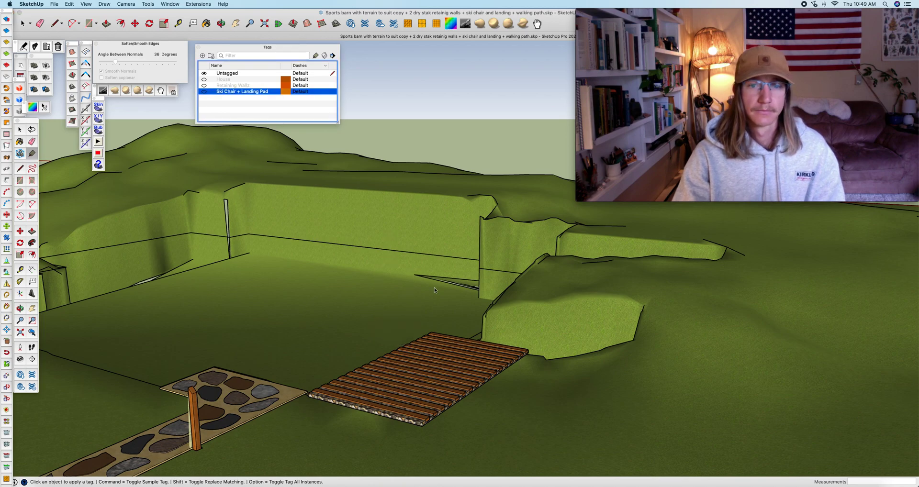
Step: Select the landing pad's stone base together with all of its wooden planks and make them one group
{"action": "key", "text": "o"}
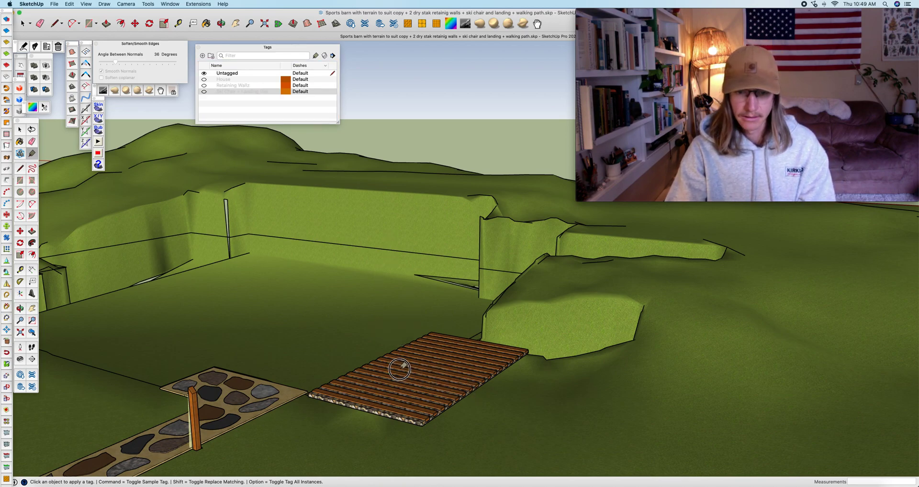
{"action": "left_click_drag", "start_coordinate": [466, 396], "coordinate": [332, 396]}
{"action": "scroll", "coordinate": [484, 388], "scroll_direction": "up", "scroll_amount": 6}
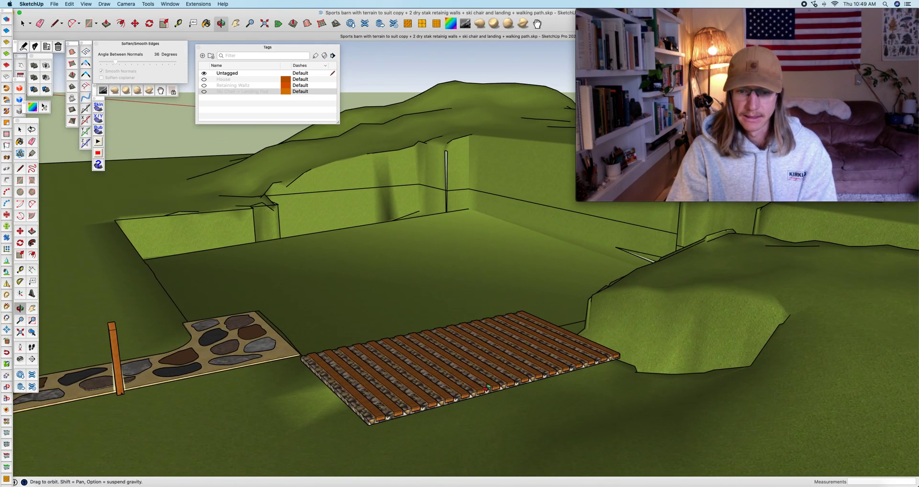
{"action": "scroll", "coordinate": [487, 388], "scroll_direction": "up", "scroll_amount": 2}
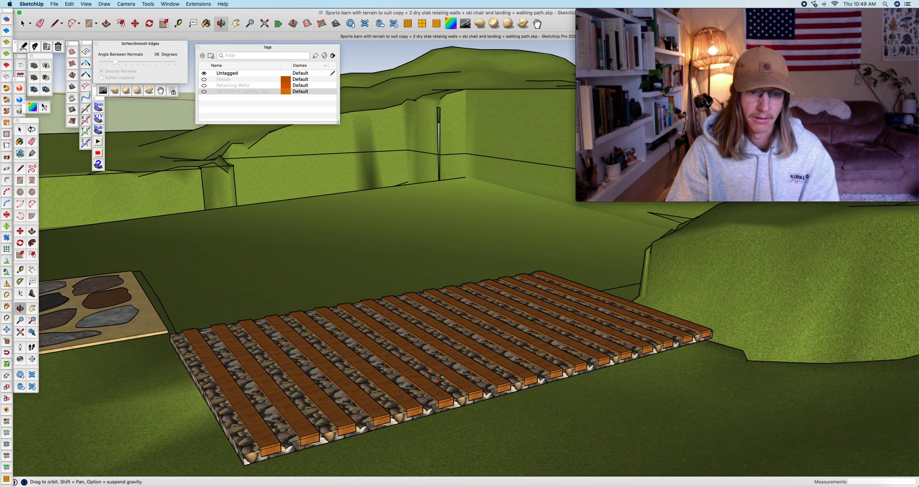
{"action": "left_click", "coordinate": [19, 129]}
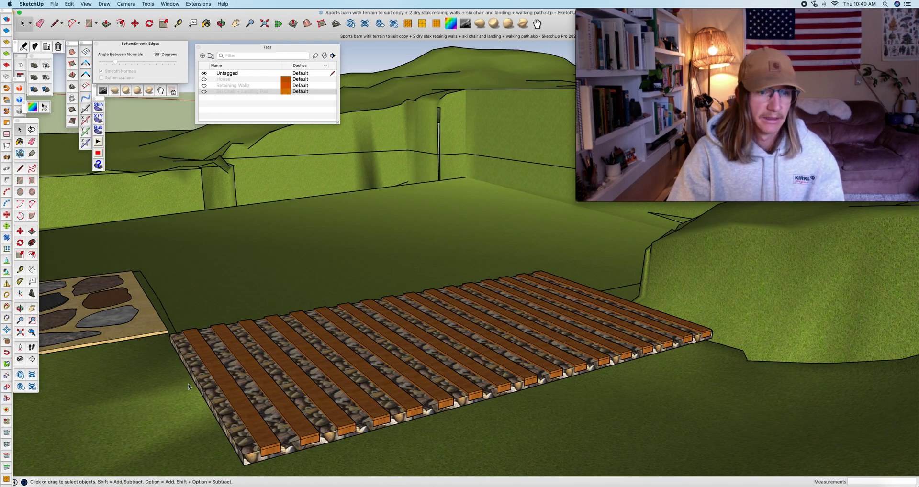
{"action": "left_click", "coordinate": [213, 391]}
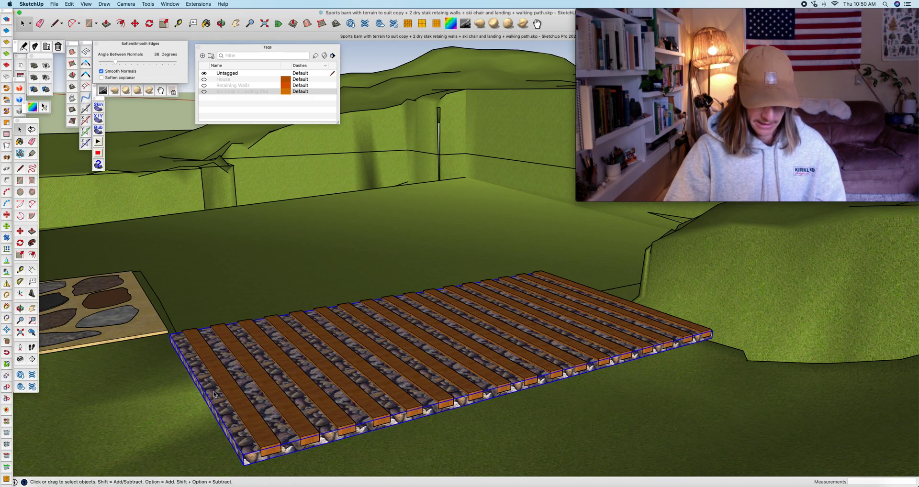
{"action": "left_click", "coordinate": [251, 401], "text": "shift"}
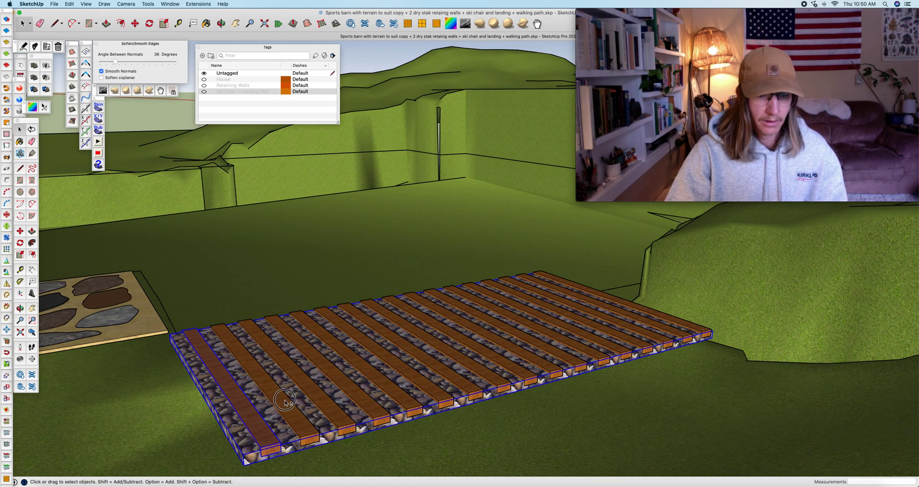
{"action": "left_click", "coordinate": [328, 398], "text": "shift"}
{"action": "left_click", "coordinate": [369, 394], "text": "shift"}
{"action": "left_click", "coordinate": [391, 392], "text": "shift"}
{"action": "left_click", "coordinate": [426, 388], "text": "shift"}
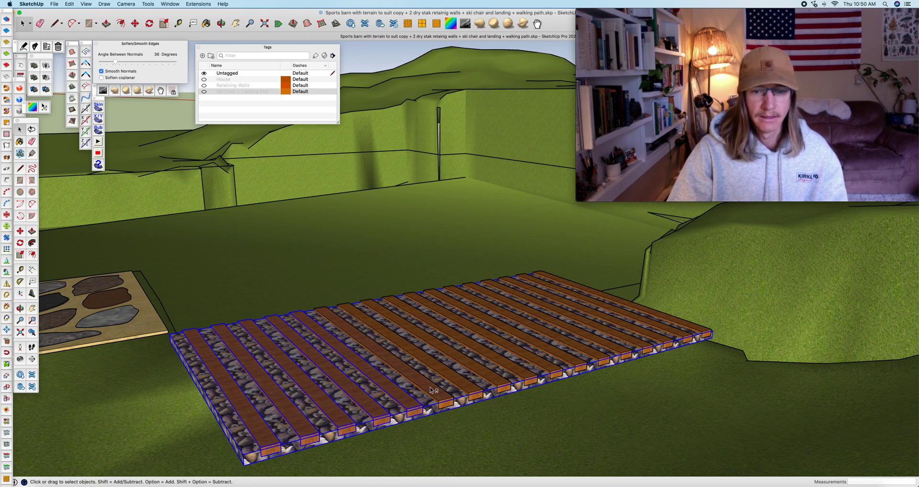
{"action": "left_click", "coordinate": [457, 383], "text": "shift"}
{"action": "left_click", "coordinate": [484, 375], "text": "shift"}
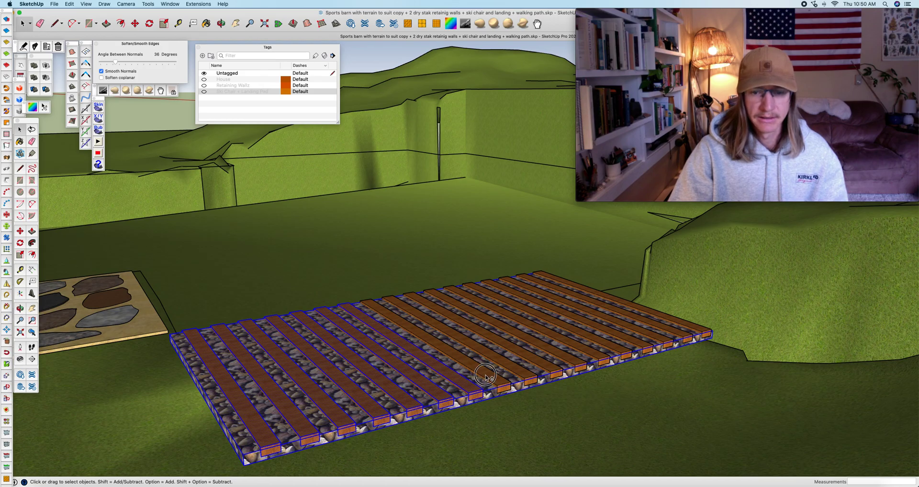
{"action": "left_click", "coordinate": [520, 373], "text": "shift"}
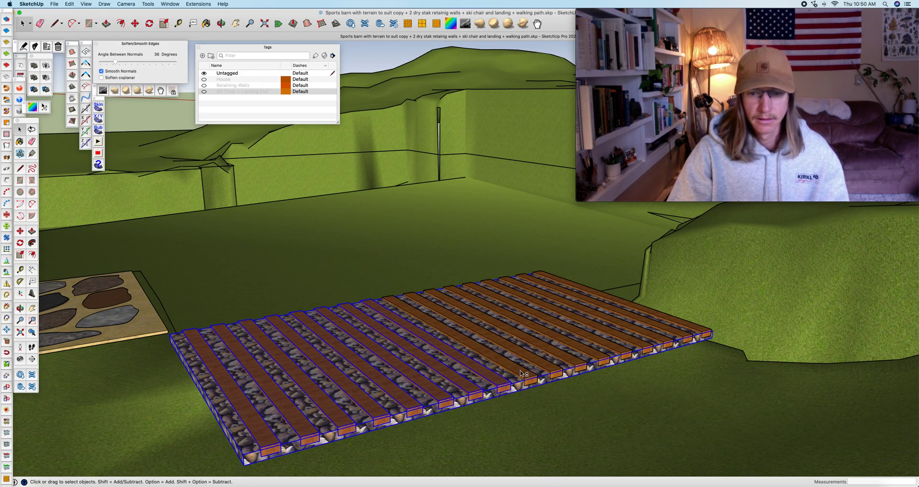
{"action": "left_click", "coordinate": [546, 367], "text": "shift"}
{"action": "left_click", "coordinate": [572, 362], "text": "shift"}
{"action": "left_click", "coordinate": [592, 358], "text": "shift"}
{"action": "left_click", "coordinate": [597, 357], "text": "shift"}
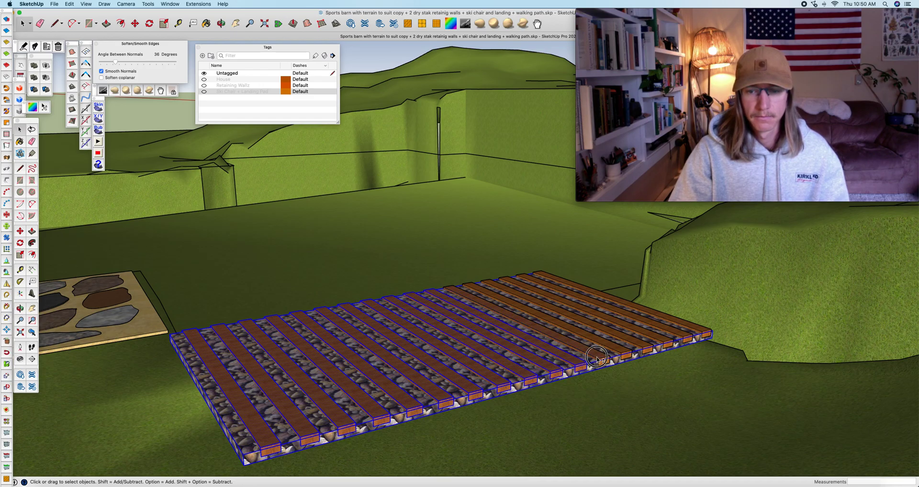
{"action": "left_click", "coordinate": [597, 357], "text": "shift"}
{"action": "left_click", "coordinate": [600, 357], "text": "shift"}
{"action": "left_click", "coordinate": [620, 350], "text": "shift"}
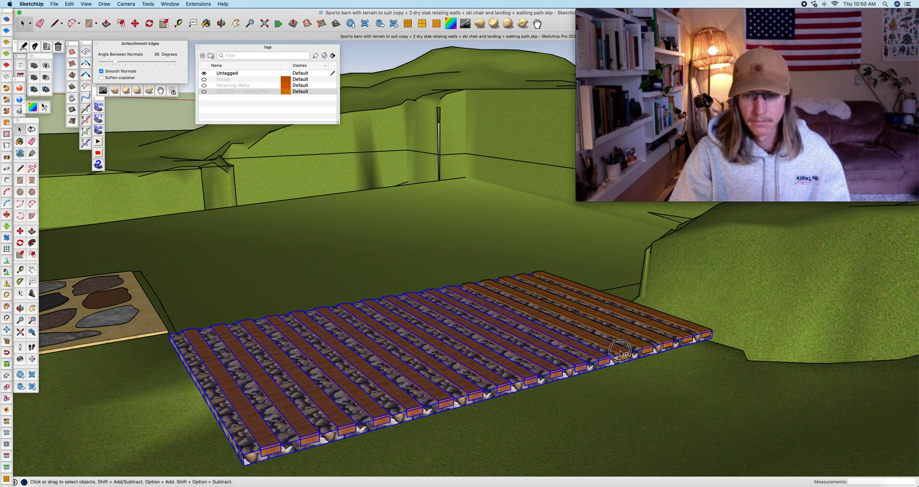
{"action": "left_click", "coordinate": [641, 347], "text": "shift"}
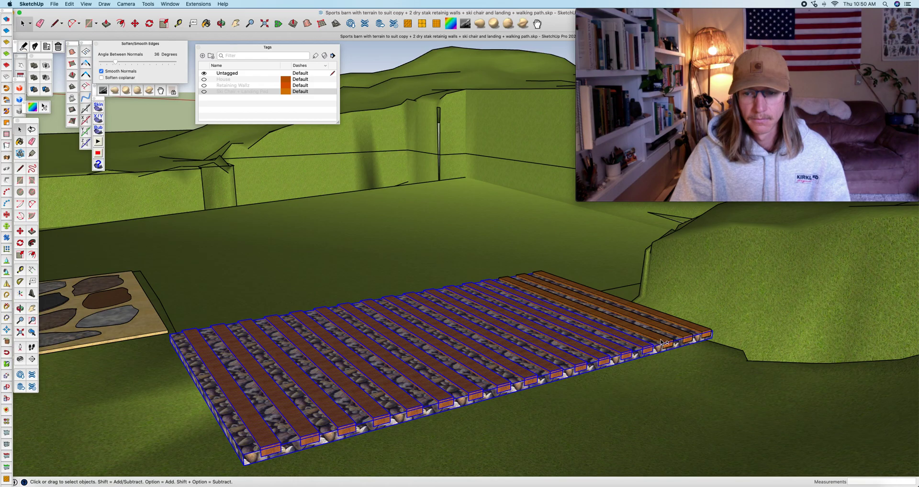
{"action": "left_click", "coordinate": [675, 336], "text": "shift"}
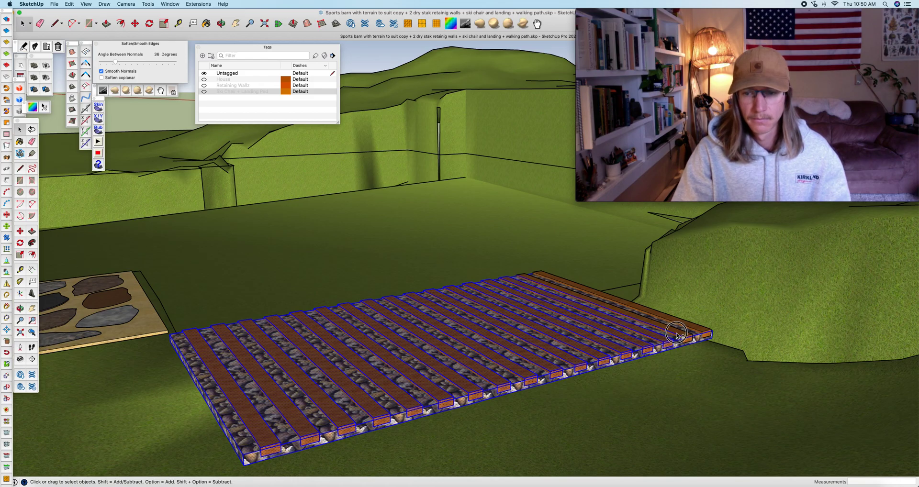
{"action": "left_click", "coordinate": [682, 333], "text": "shift"}
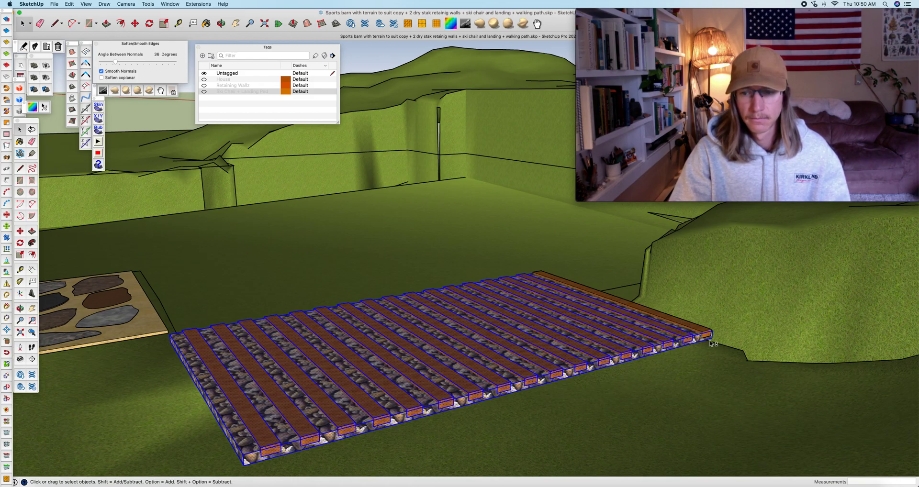
{"action": "left_click", "coordinate": [700, 331], "text": "shift"}
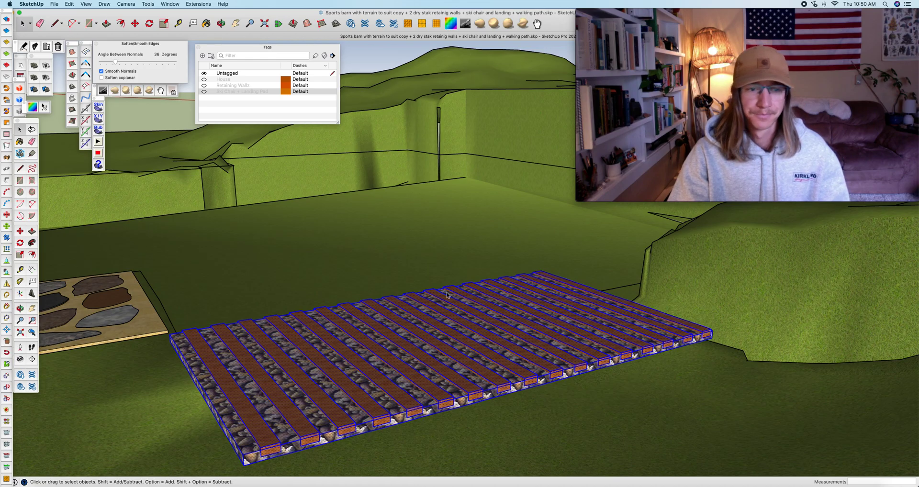
{"action": "left_click", "coordinate": [70, 4]}
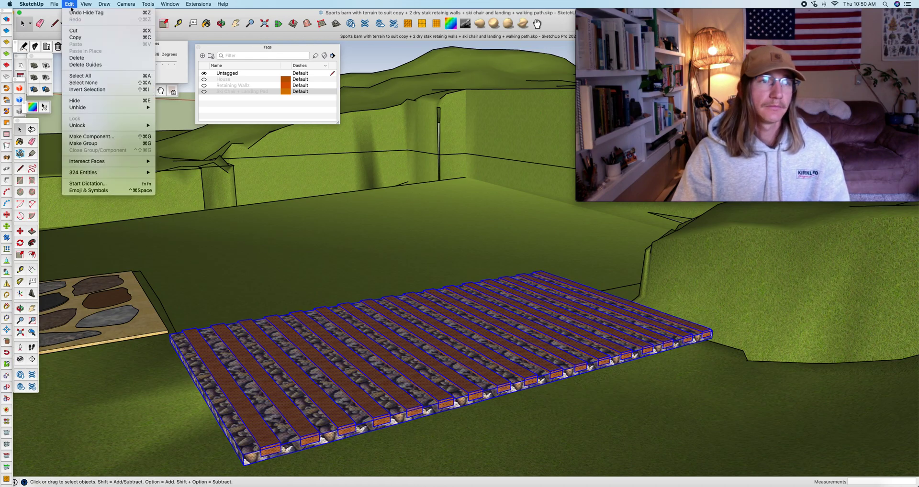
{"action": "left_click", "coordinate": [110, 143]}
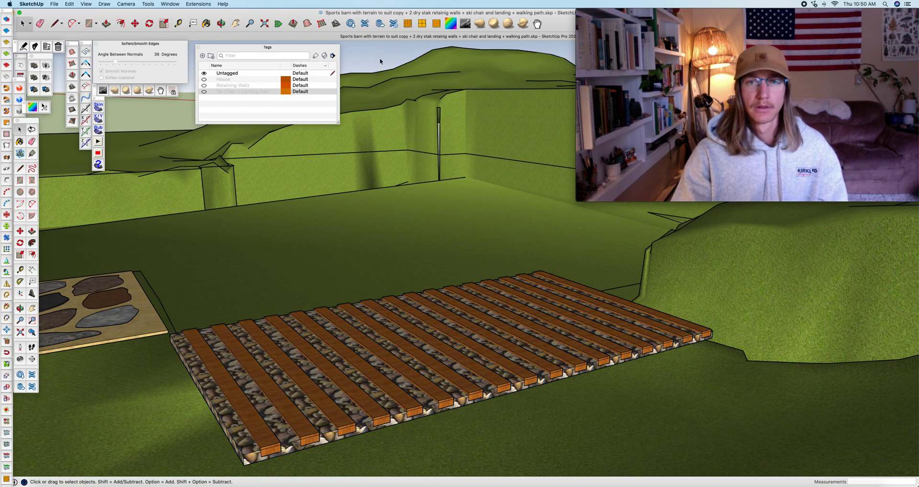
Step: Assign the grouped landing pad of stone base and wooden planks to the Ski Chair + Landing Pad tag with the Tag tool
{"action": "left_click", "coordinate": [257, 91]}
{"action": "left_click", "coordinate": [315, 56]}
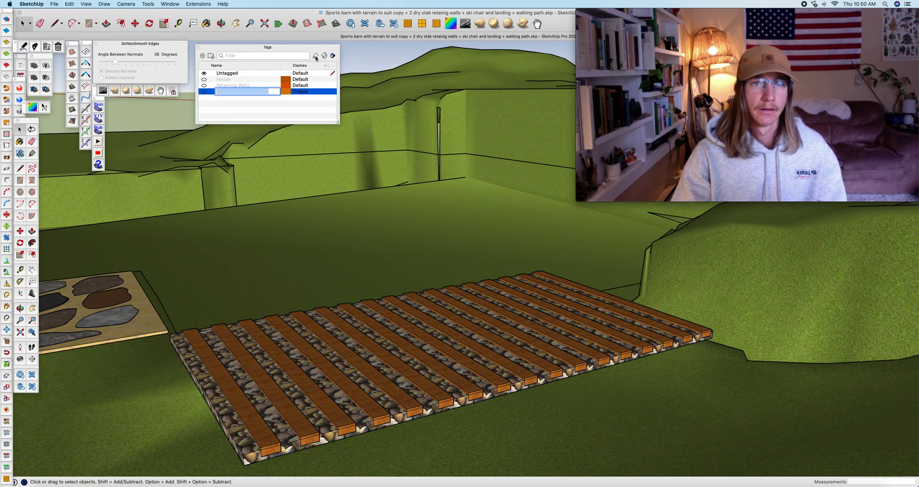
{"action": "left_click", "coordinate": [390, 352]}
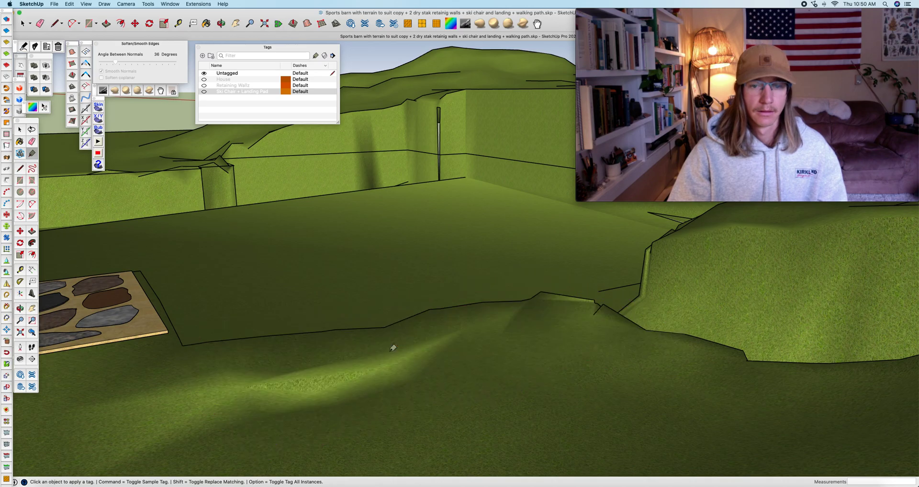
Step: Create a new tag named Topo, assign the green terrain to it with the Tag tool, and hide that tag
{"action": "scroll", "coordinate": [425, 320], "scroll_direction": "down", "scroll_amount": 5}
{"action": "scroll", "coordinate": [426, 320], "scroll_direction": "down", "scroll_amount": 3}
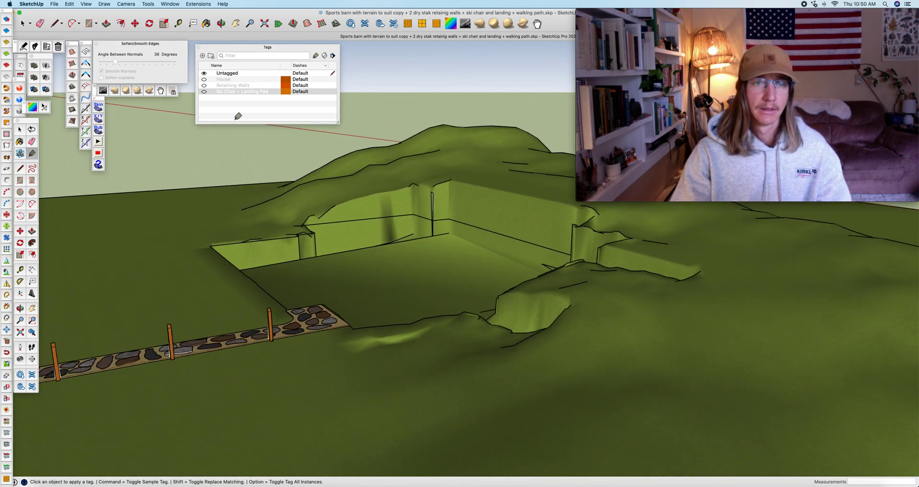
{"action": "left_click", "coordinate": [203, 56]}
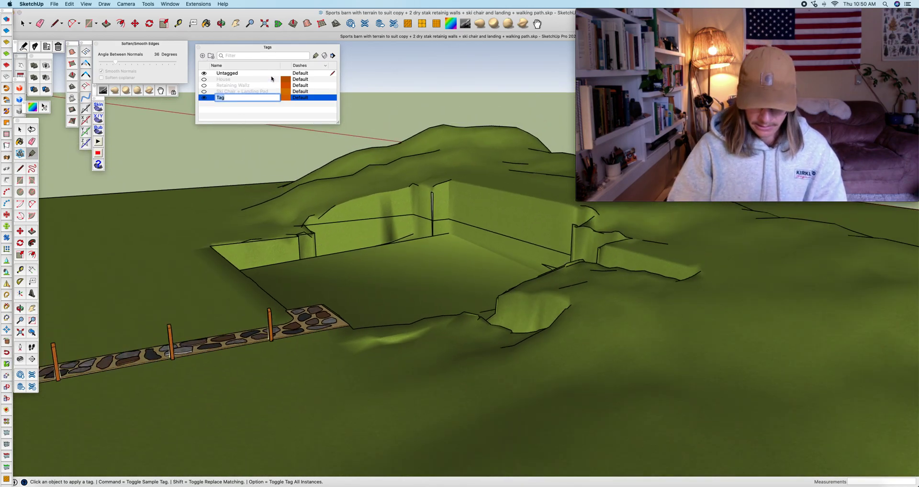
{"action": "type", "text": "Top"}
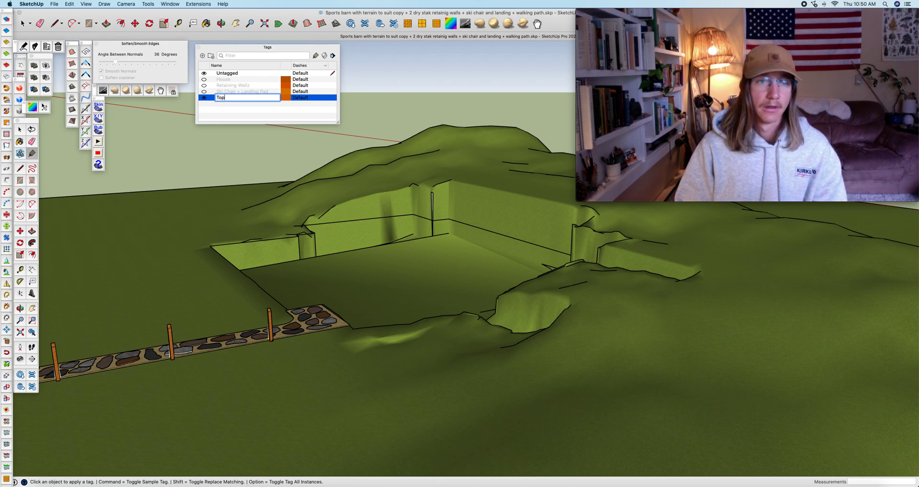
{"action": "key", "text": "Return"}
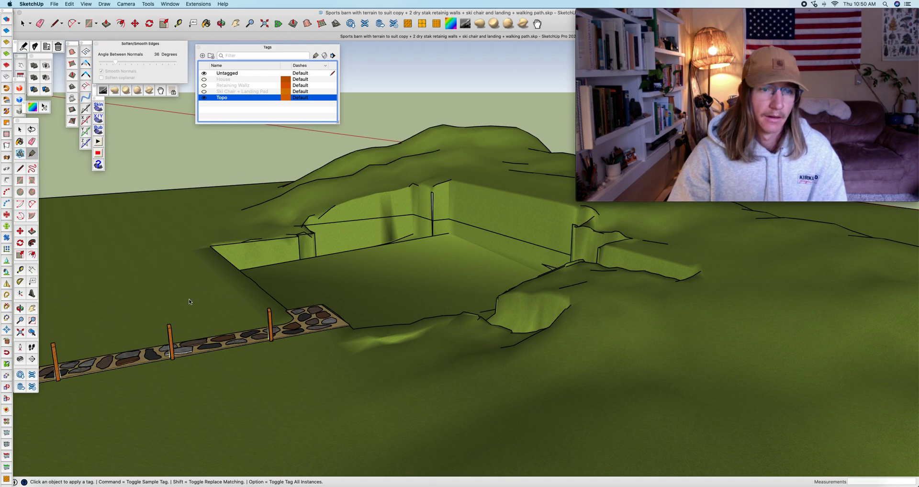
{"action": "left_click", "coordinate": [177, 268]}
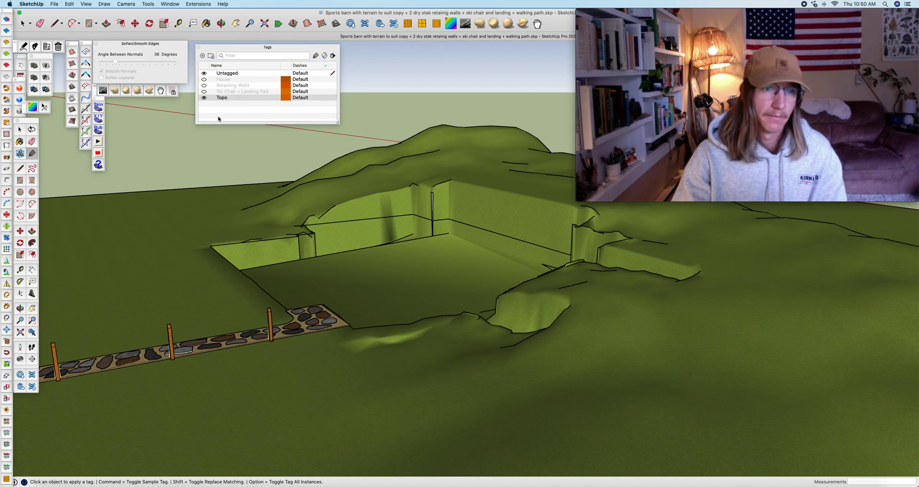
{"action": "left_click", "coordinate": [203, 98]}
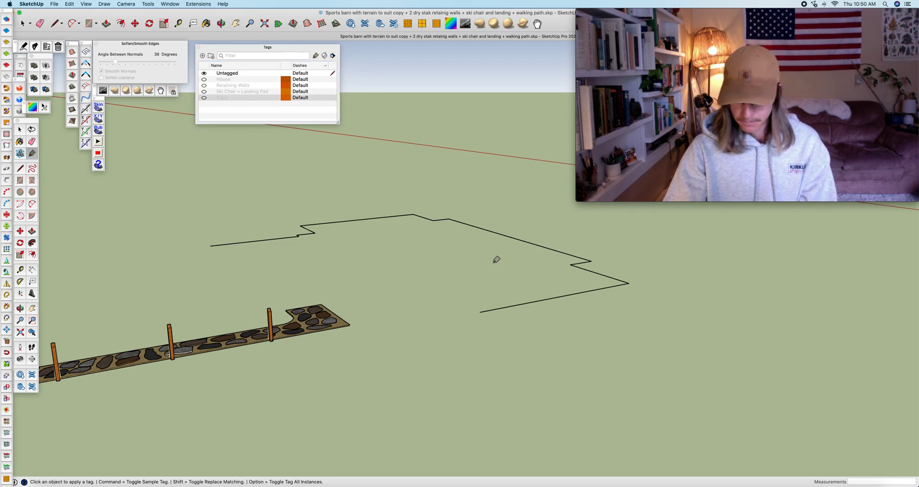
Step: Show the Topo tag again to inspect the whole terrain and walking path from farther away, ending with the tag hidden
{"action": "key", "text": "o"}
{"action": "left_click", "coordinate": [204, 98]}
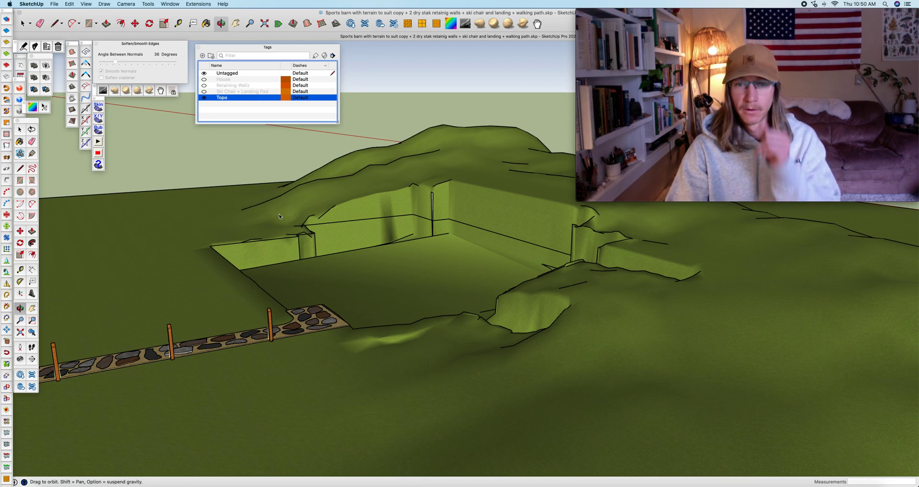
{"action": "left_click", "coordinate": [295, 229]}
{"action": "left_click_drag", "start_coordinate": [390, 219], "coordinate": [459, 242]}
{"action": "scroll", "coordinate": [421, 293], "scroll_direction": "down", "scroll_amount": 10}
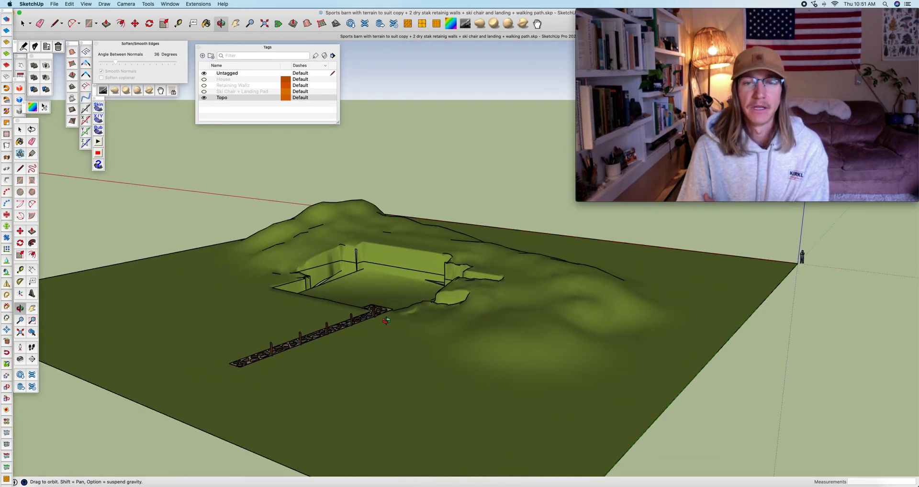
{"action": "scroll", "coordinate": [390, 308], "scroll_direction": "down", "scroll_amount": 7}
{"action": "left_click_drag", "start_coordinate": [398, 311], "coordinate": [373, 335]}
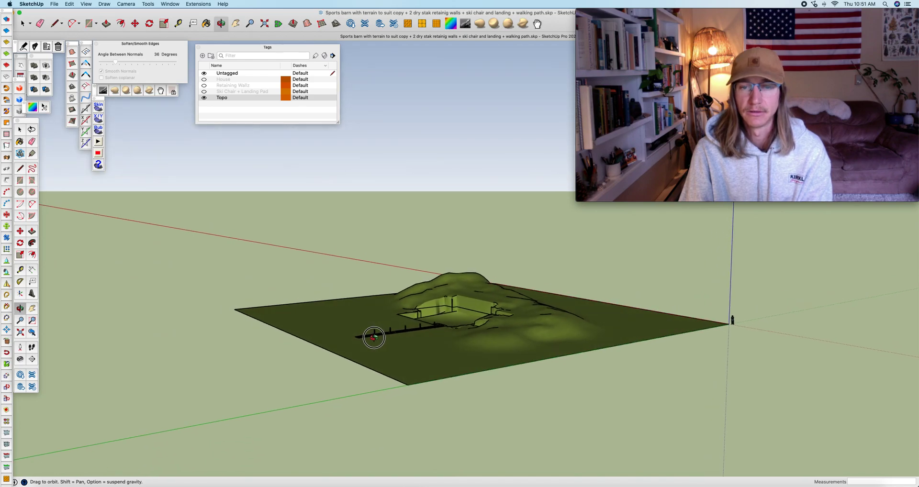
{"action": "left_click", "coordinate": [205, 99]}
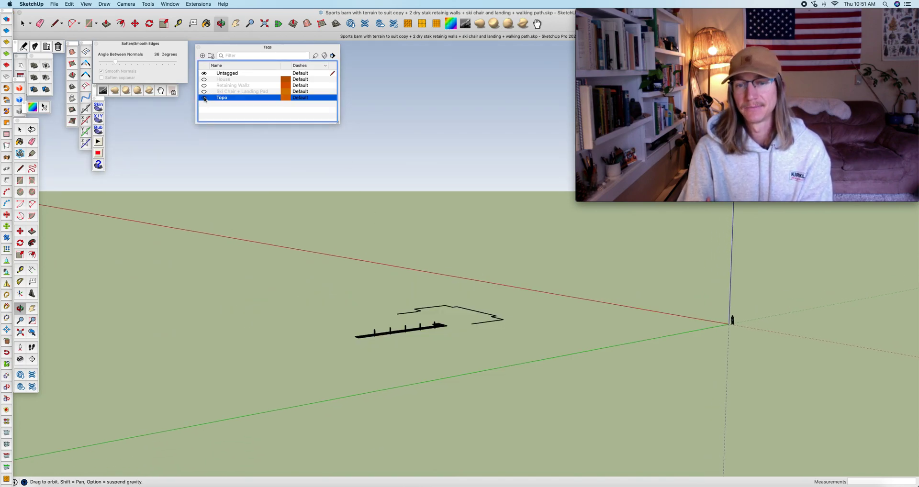